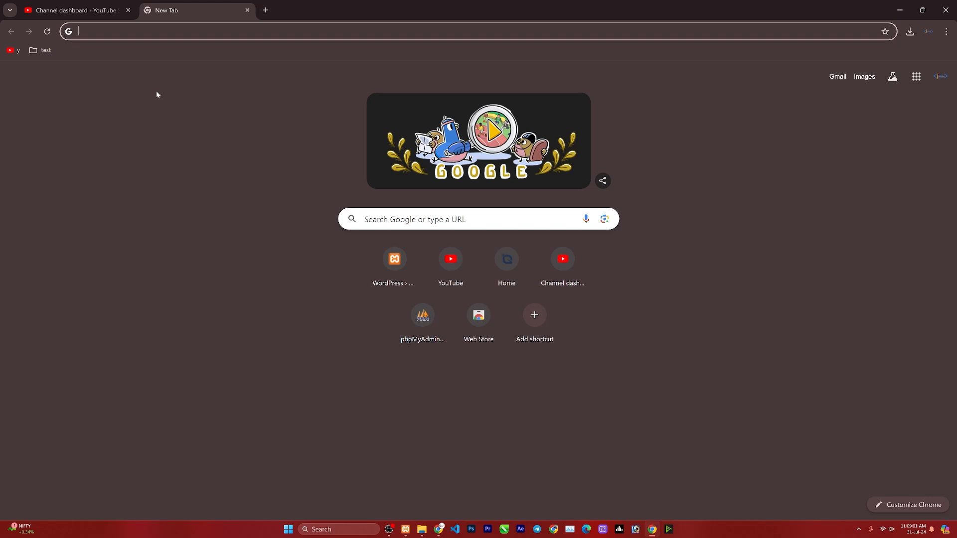
Confirm Apache and MySQL are running in XAMPP Control Panel, then focus Chrome's address bar.
click(405, 529)
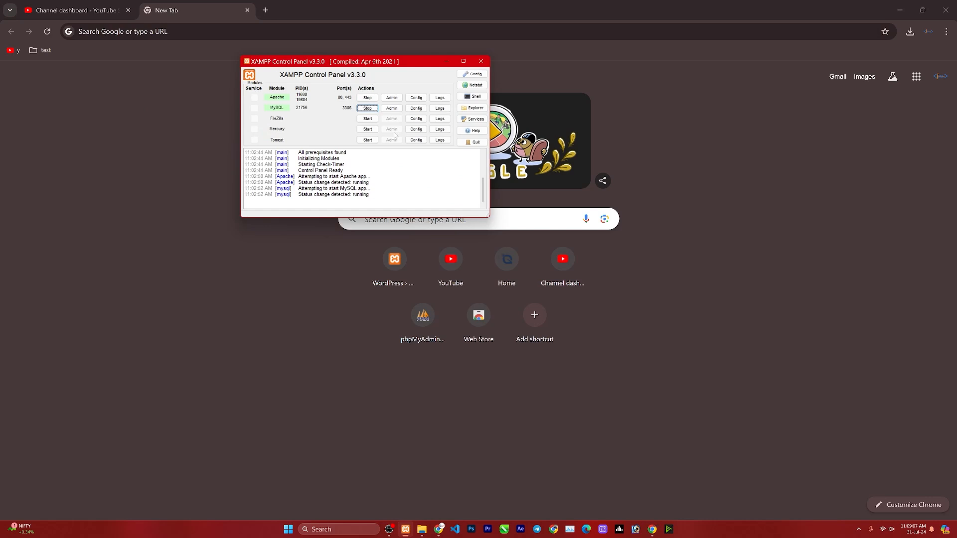
click(319, 31)
Search for wordpress and download the WordPress 6.6.1 zip from WordPress.org.
text(wordpress)
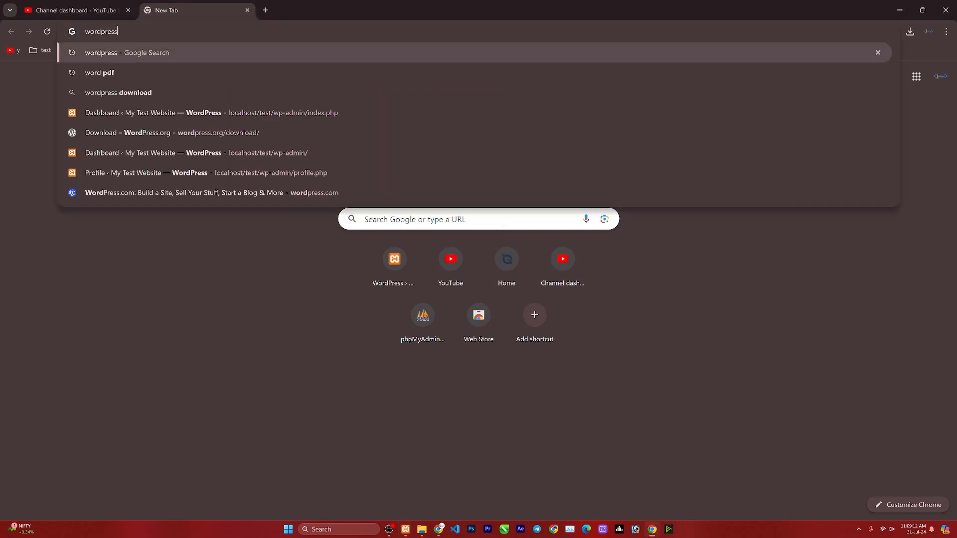
key(Return)
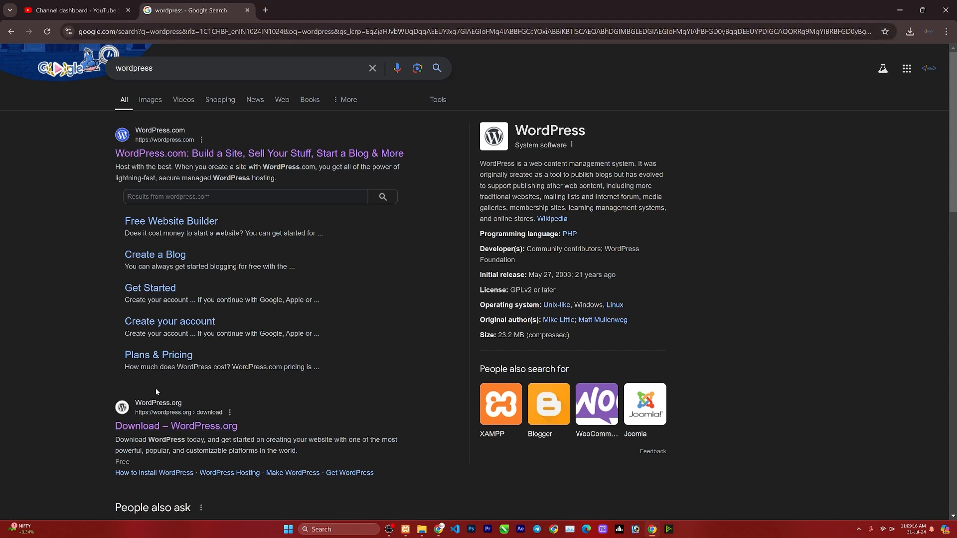
click(145, 428)
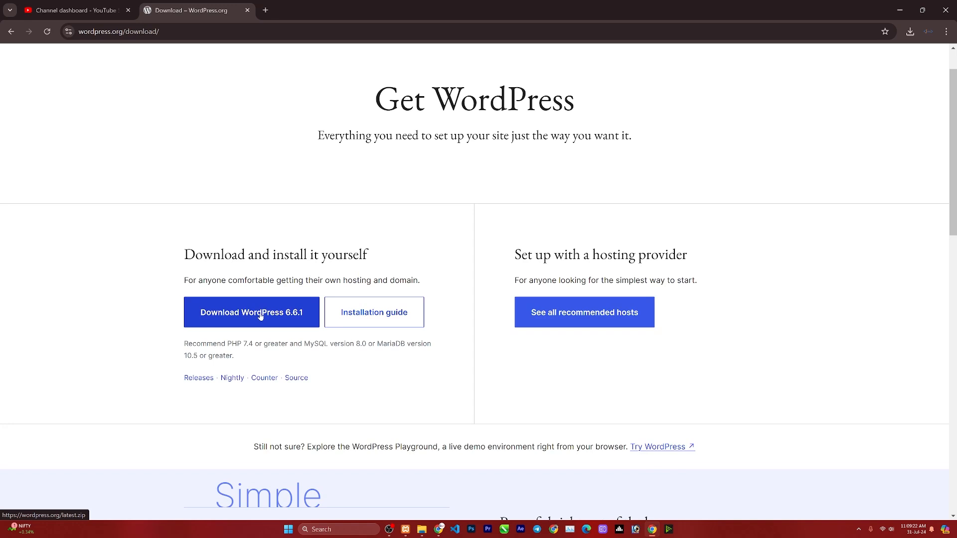
click(260, 317)
mouse_move(855, 64)
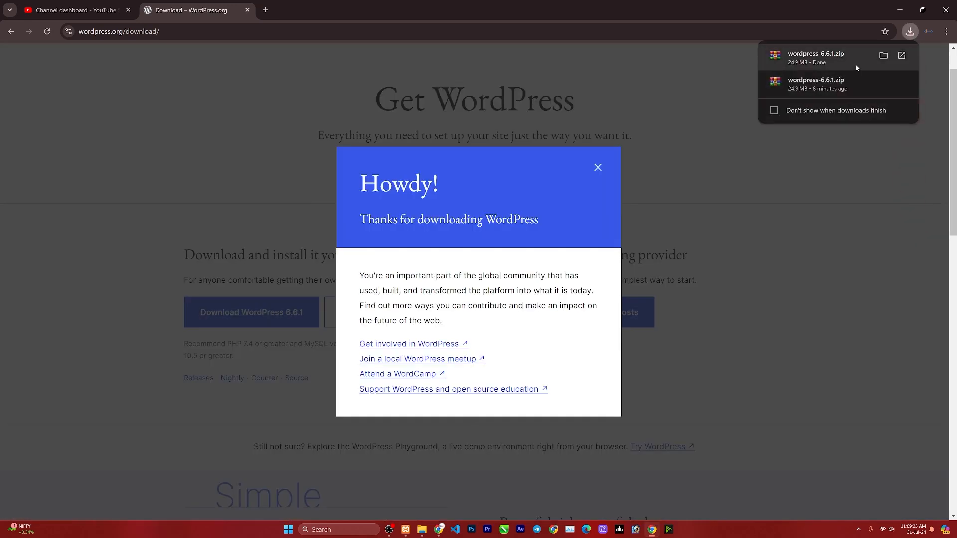
Show the downloaded wordpress-6.6.1.zip in its folder and copy it.
click(881, 56)
right_click(411, 87)
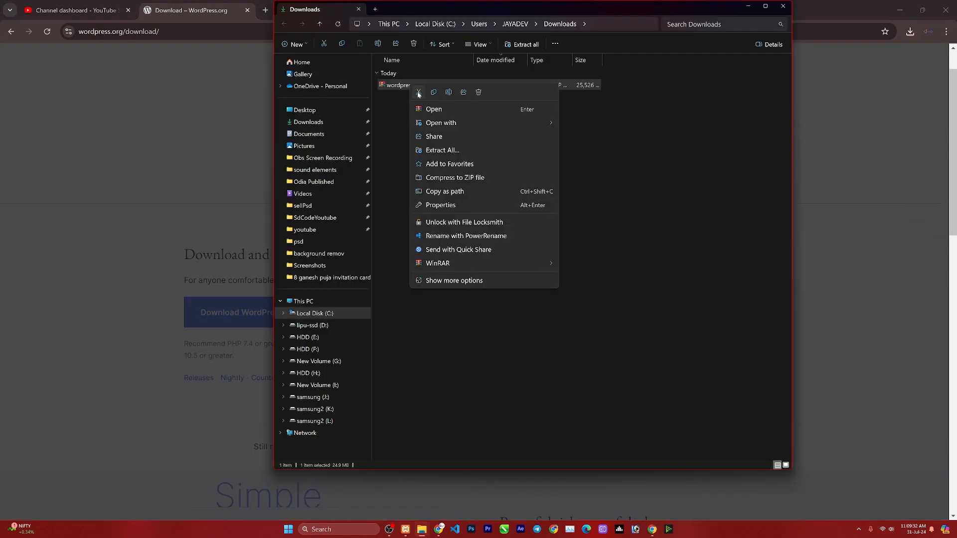
click(314, 313)
Navigate to the htdocs folder under C:\xampp.
click(314, 313)
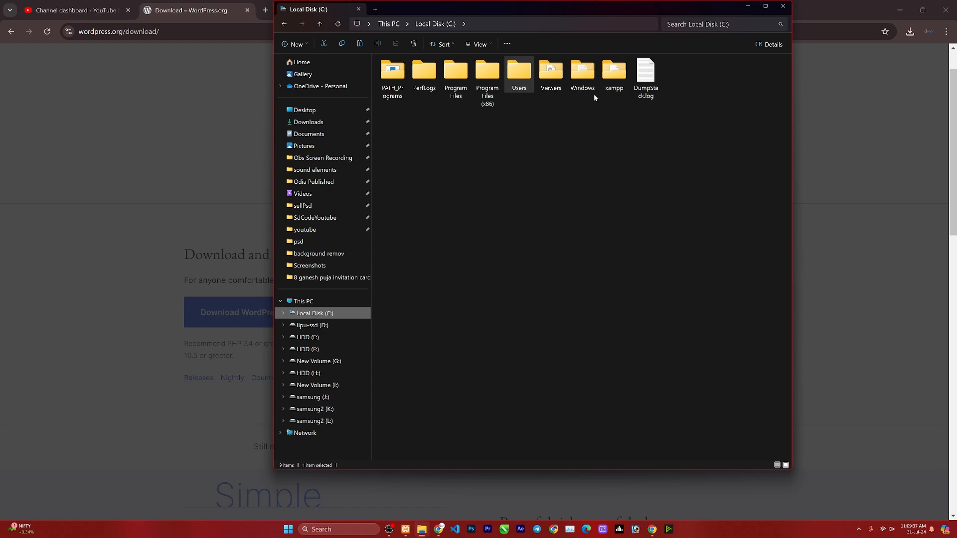
double_click(618, 79)
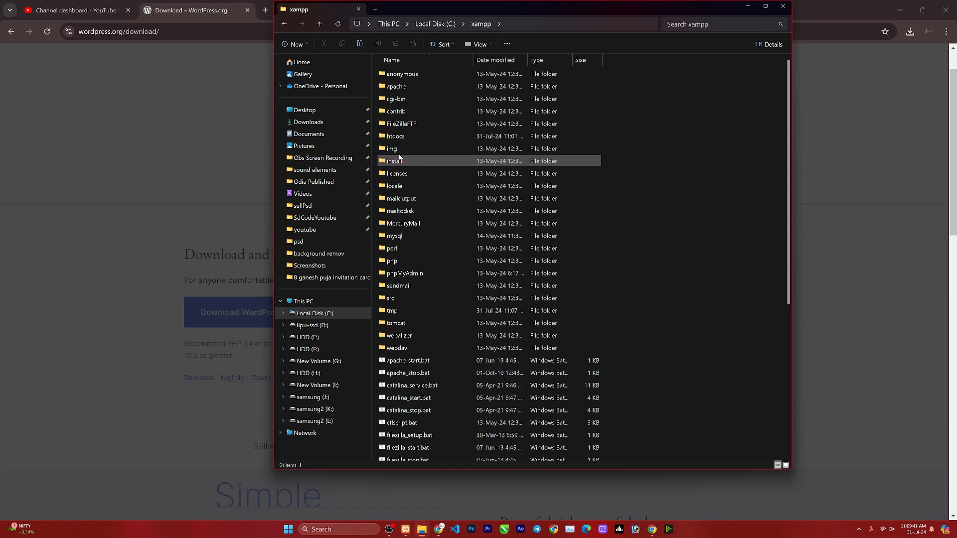
double_click(396, 137)
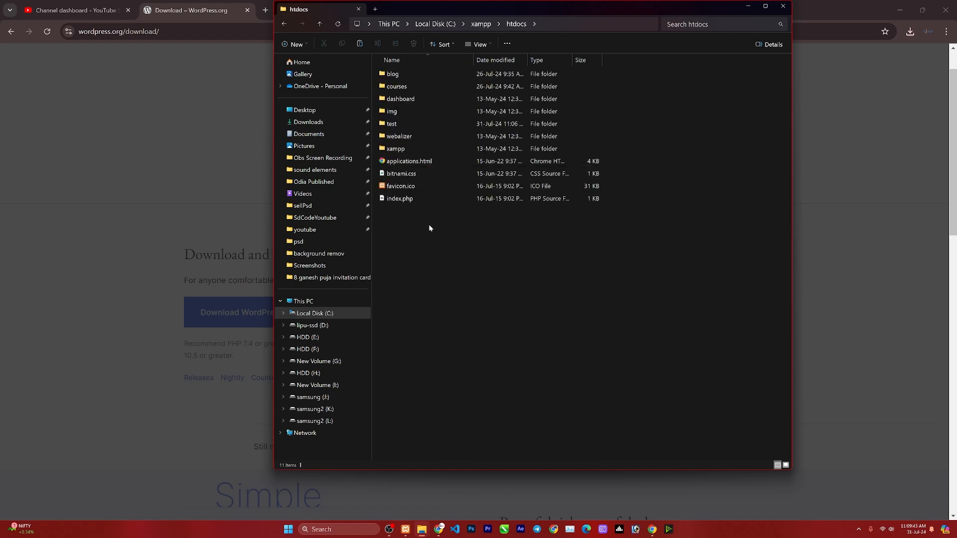
click(297, 45)
scroll(315, 62, up, 1)
Create a folder named gallery in htdocs, open it and paste the WordPress zip.
click(315, 62)
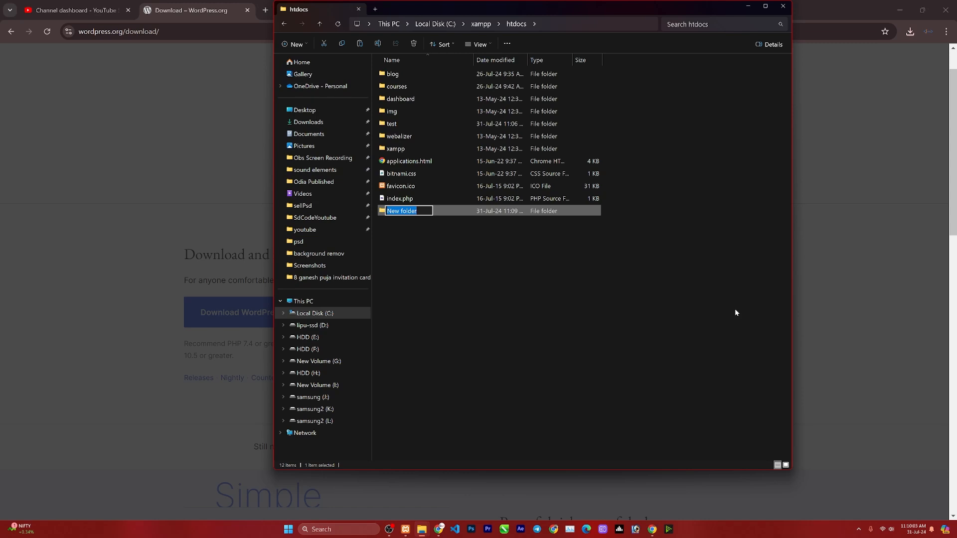
text(gallery)
key(Return)
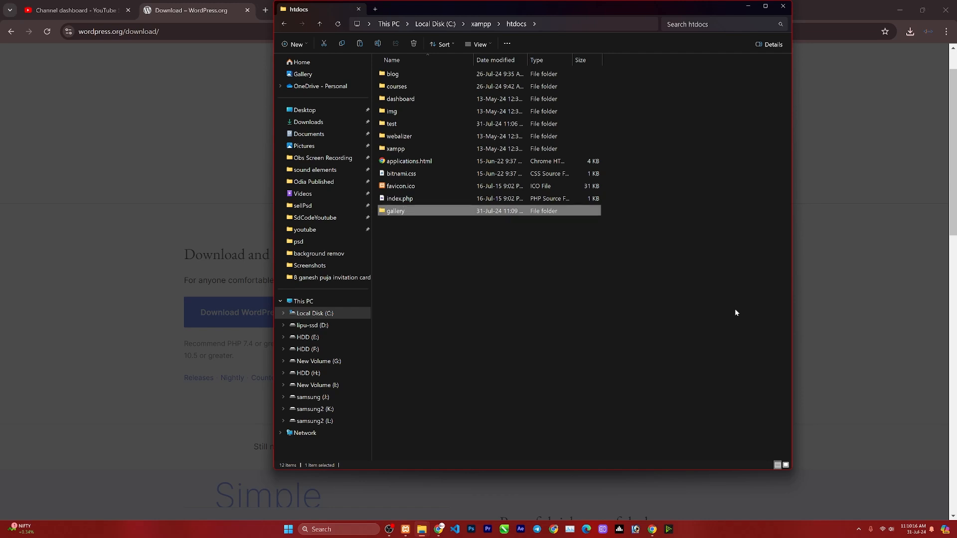
key(Return)
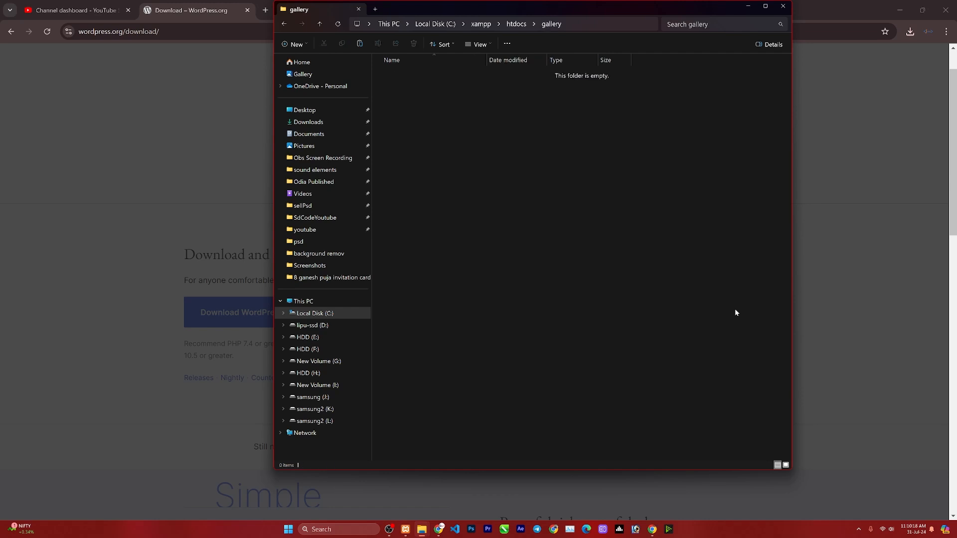
key(ctrl+v)
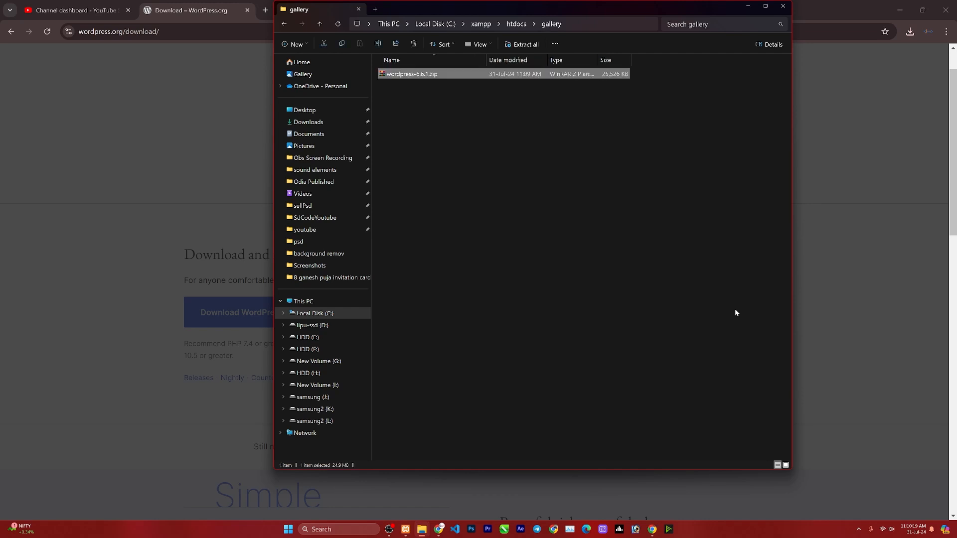
Extract wordpress-6.6.1.zip here with WinRAR and open the extracted wordpress folder.
right_click(421, 78)
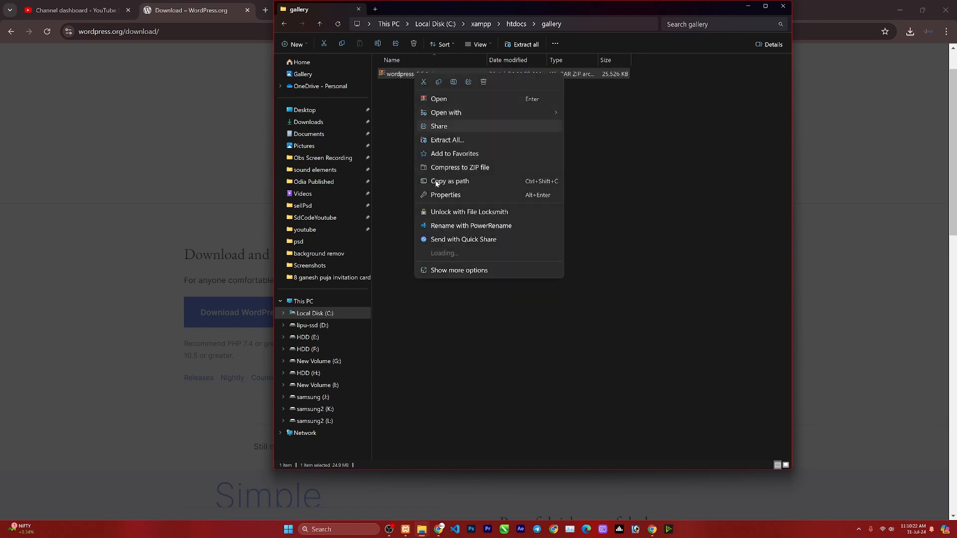
mouse_move(529, 253)
click(600, 296)
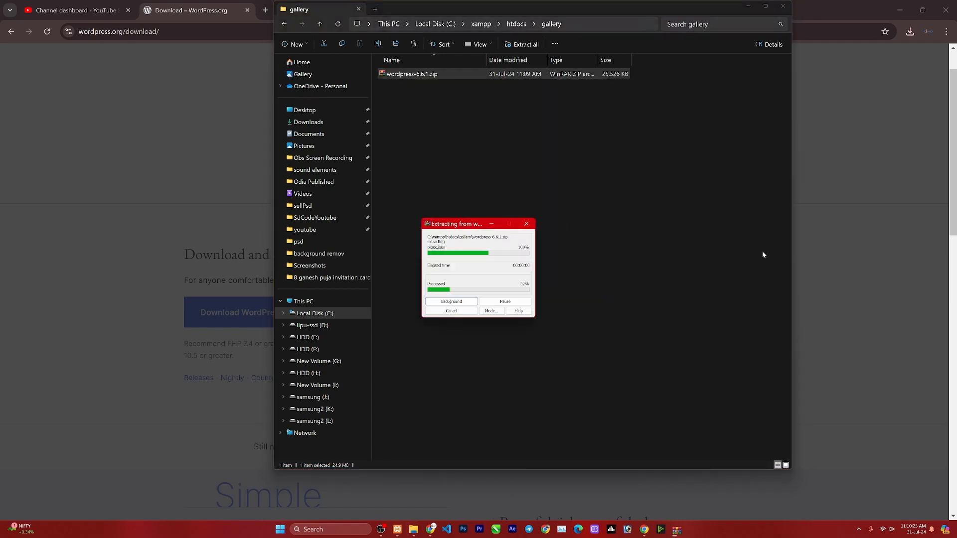
click(414, 87)
double_click(414, 88)
Move all 19 WordPress files and folders up into the gallery folder.
drag(461, 313, 405, 73)
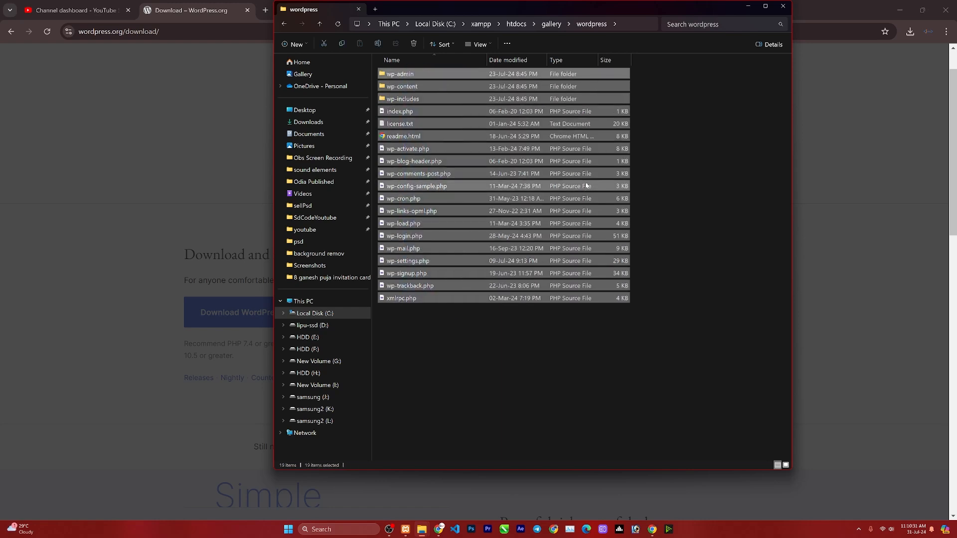
key(ctrl+x)
click(551, 24)
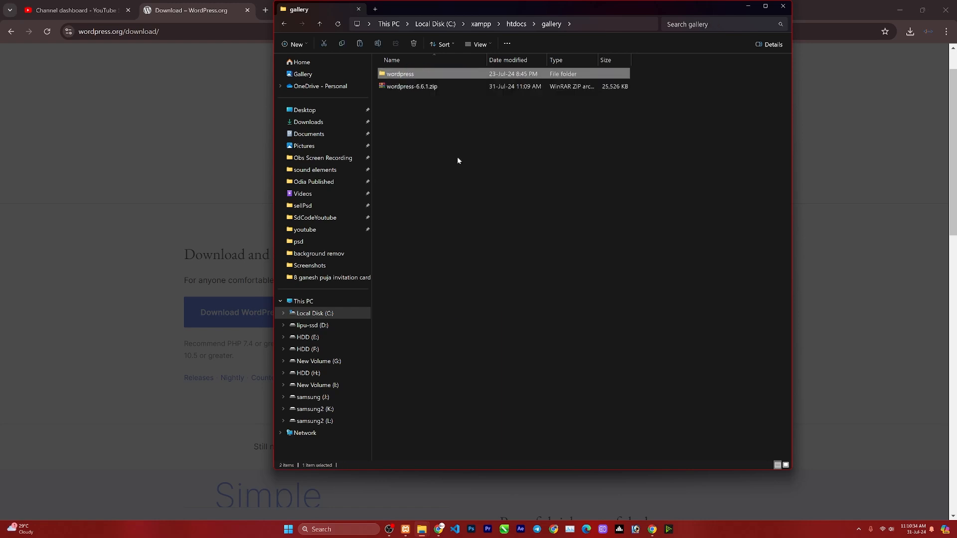
click(456, 157)
key(ctrl+v)
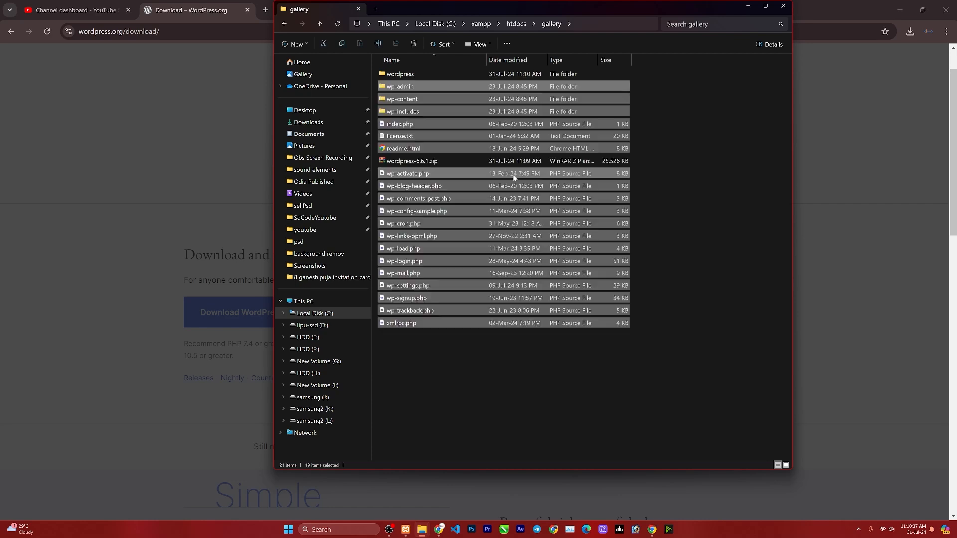
Permanently delete wordpress-6.6.1.zip and the now-empty wordpress folder.
click(409, 164)
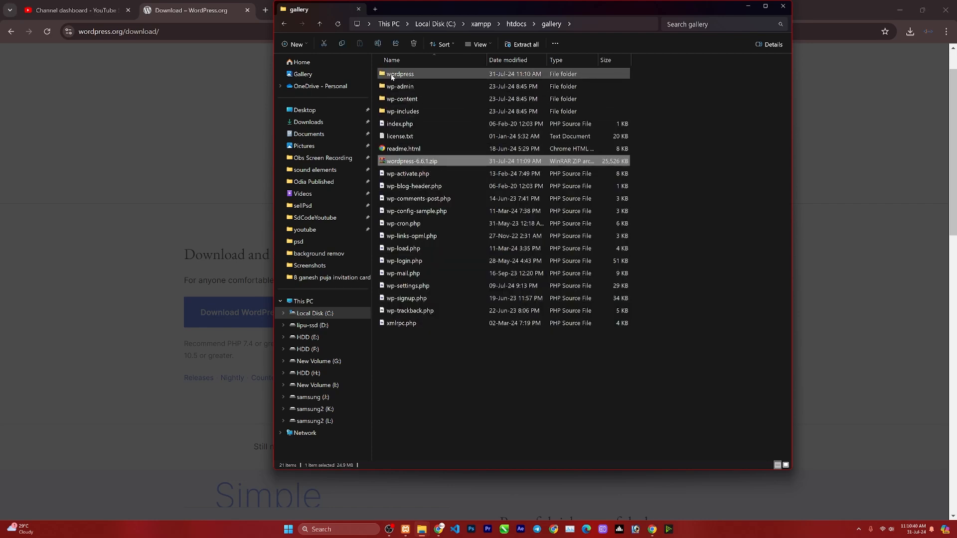
ctrl+click(382, 76)
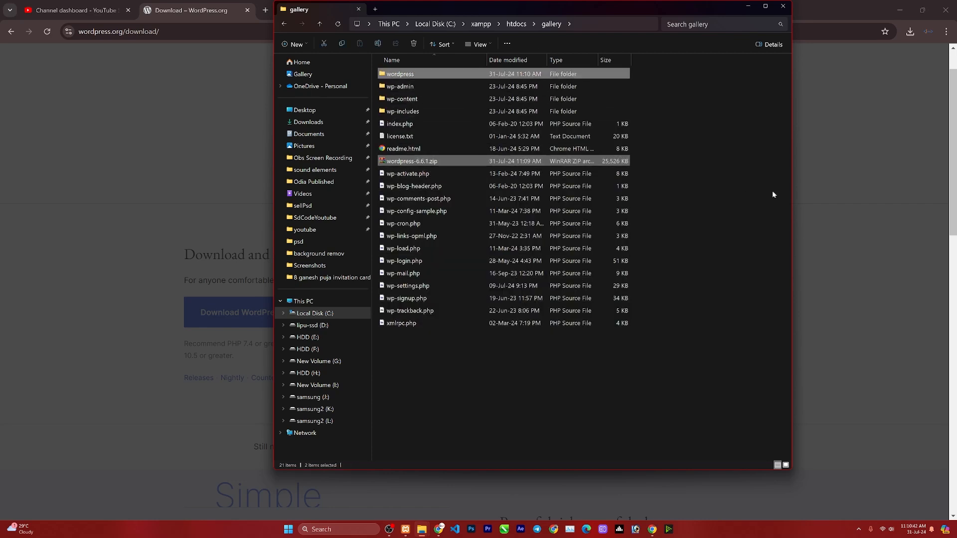
key(shift+Delete)
key(Return)
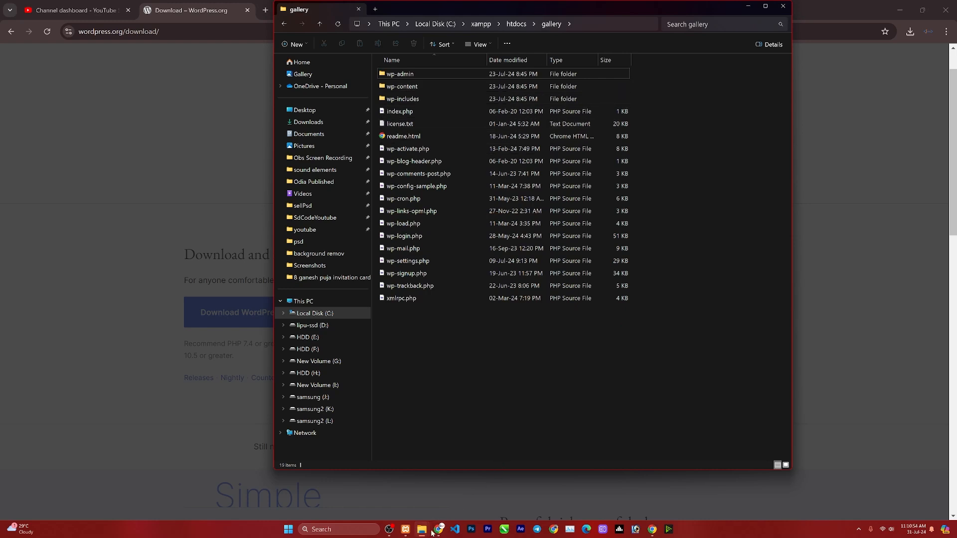
Open localhost/phpmyadmin in a new Chrome tab.
click(652, 529)
click(265, 10)
text(localhost phpmyadmin)
key(BackSpace)
key(BackSpace)
key(BackSpace)
key(BackSpace)
key(BackSpace)
key(BackSpace)
key(BackSpace)
key(BackSpace)
key(BackSpace)
key(BackSpace)
key(BackSpace)
text(/phpmyadmin)
key(Return)
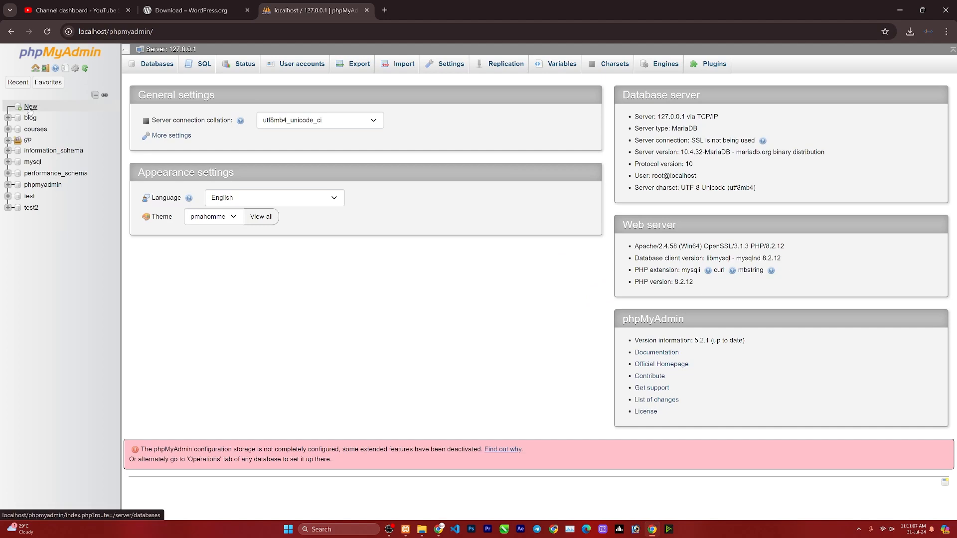
Create a database named gallery from the Databases page.
click(30, 107)
text(gallery)
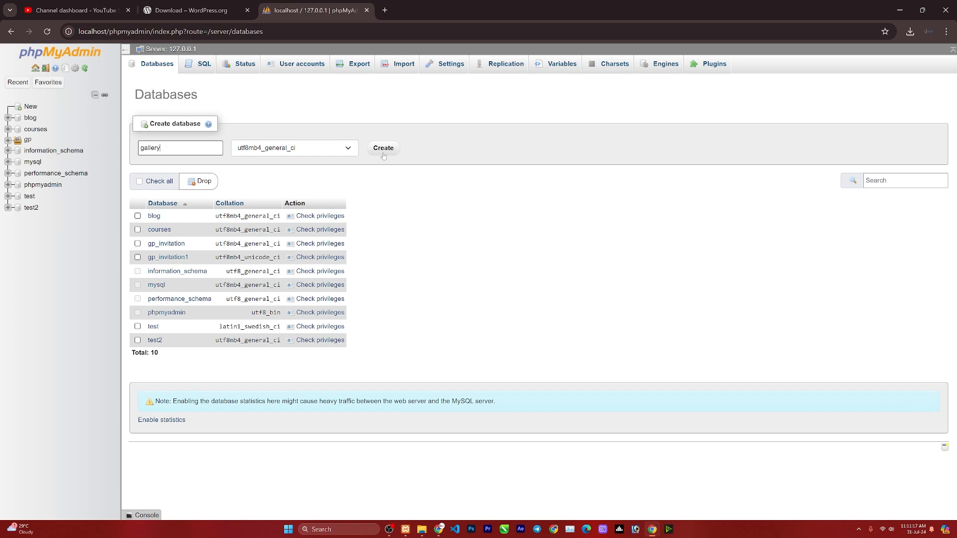
click(397, 148)
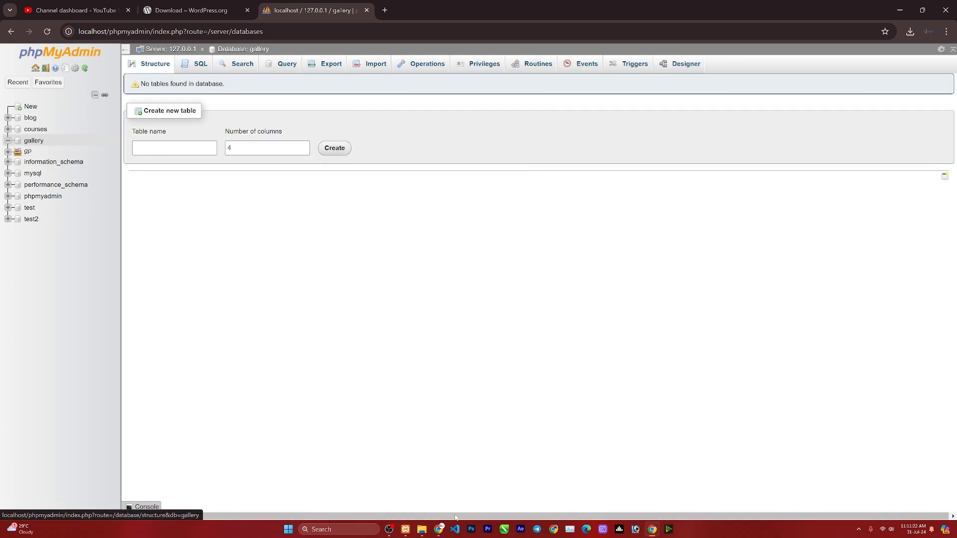
click(655, 532)
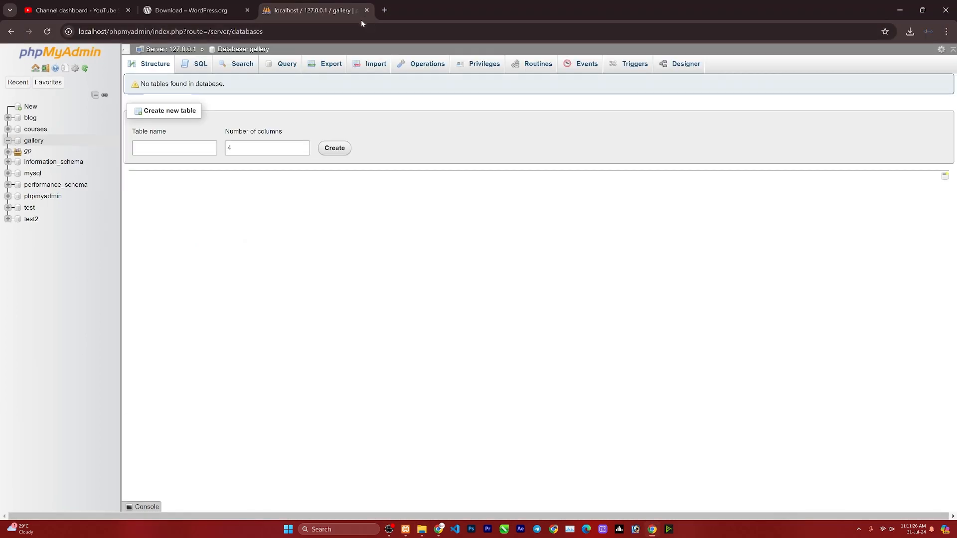
Load localhost/gallery in a new tab and continue setup in English (United States).
click(385, 10)
text(lo)
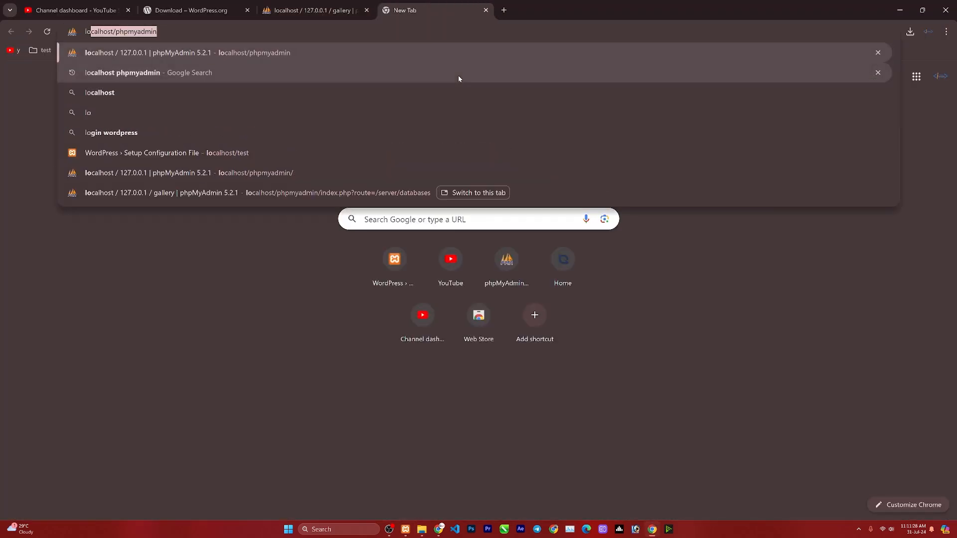
key(Right)
key(ctrl+BackSpace)
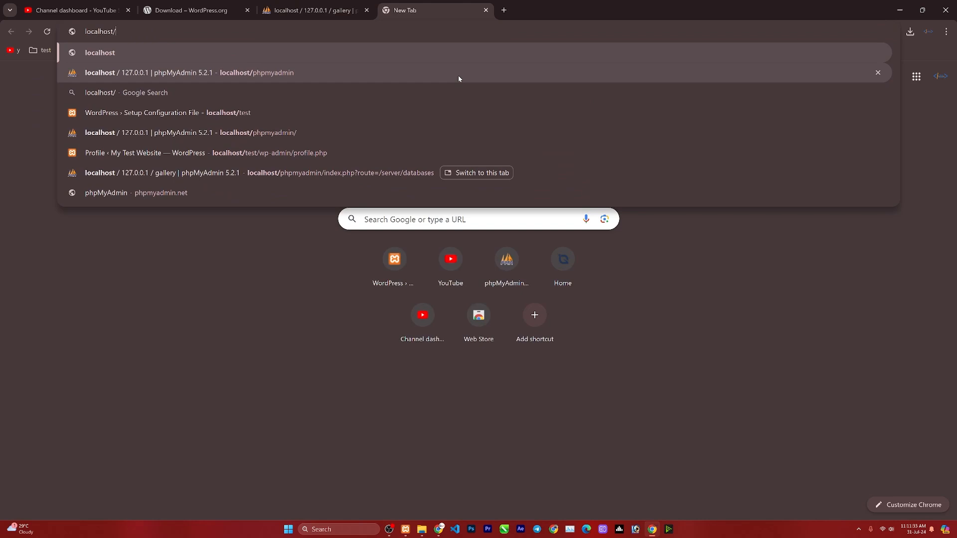
text(gallery)
key(Return)
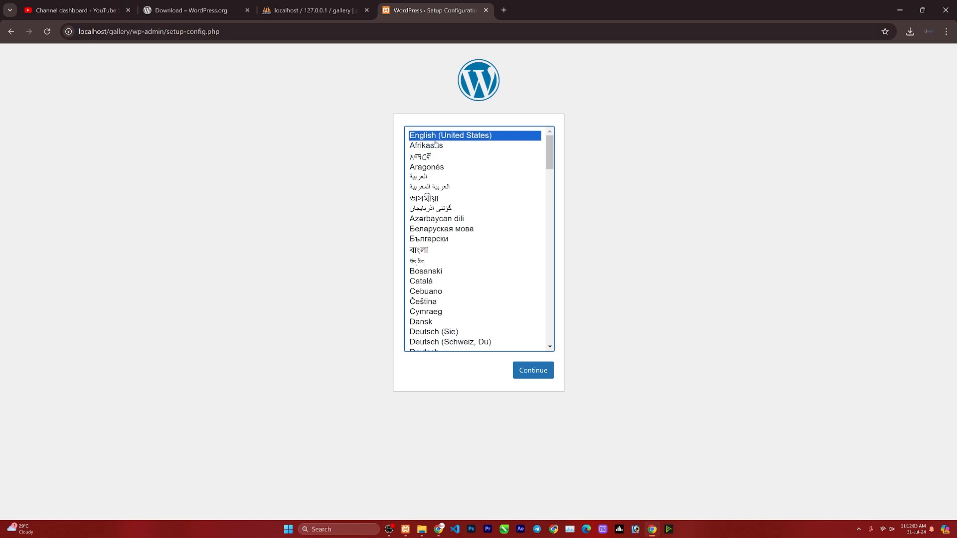
click(532, 372)
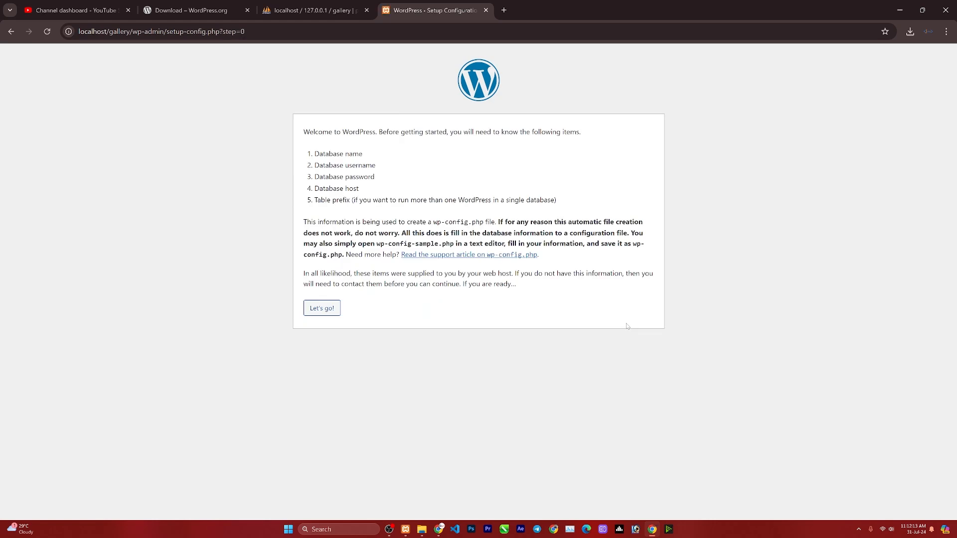
Submit database name gallery, username root and an empty password, then run the installation.
click(321, 308)
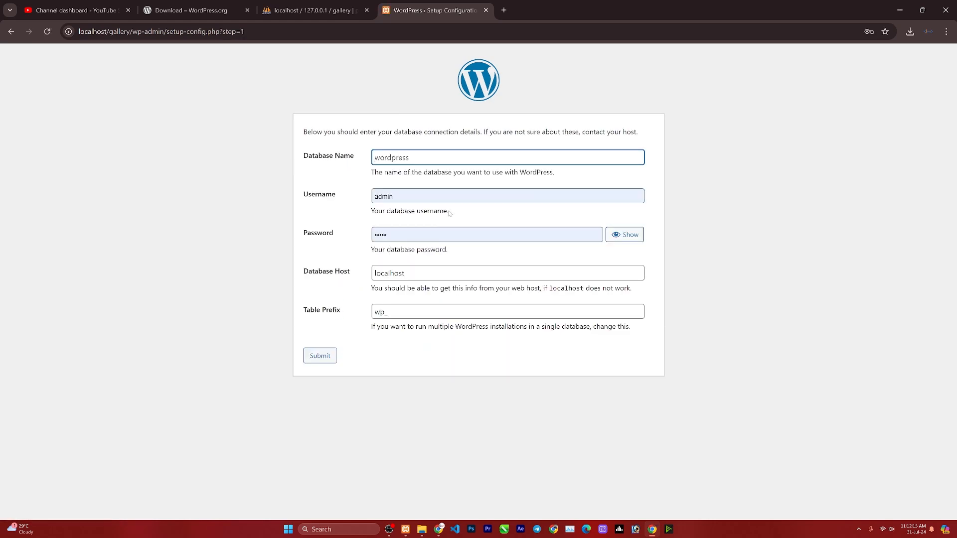
text(gallery)
key(Tab)
text(a)
key(BackSpace)
text(root)
key(Tab)
key(BackSpace)
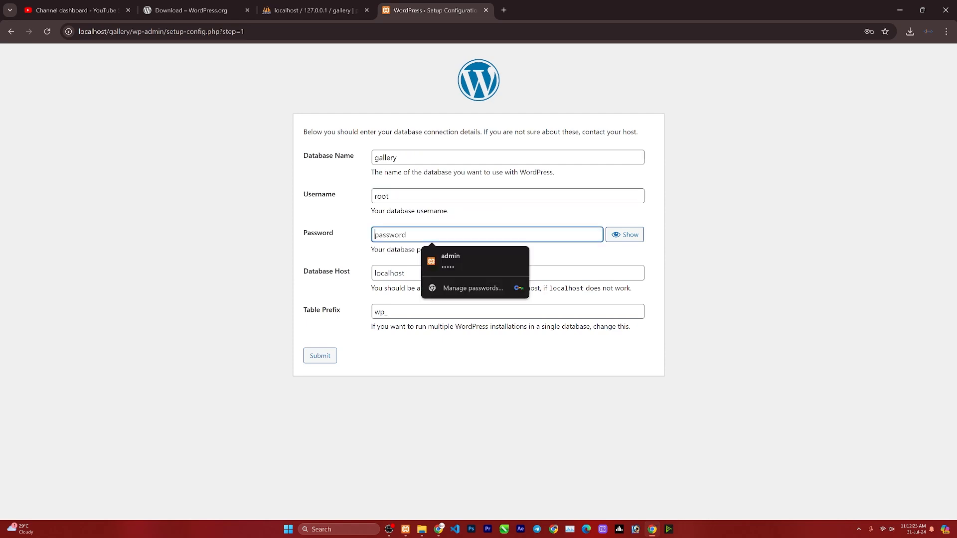
click(461, 352)
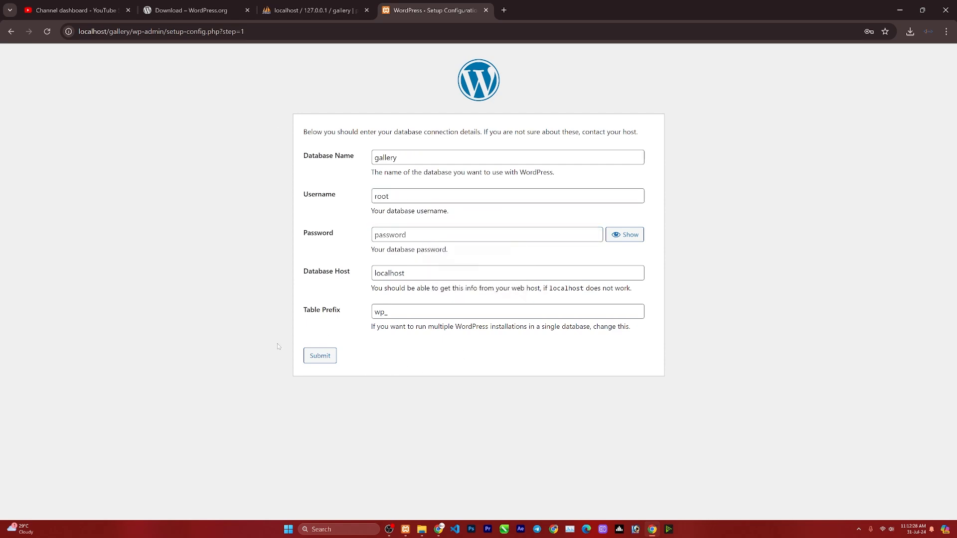
click(314, 357)
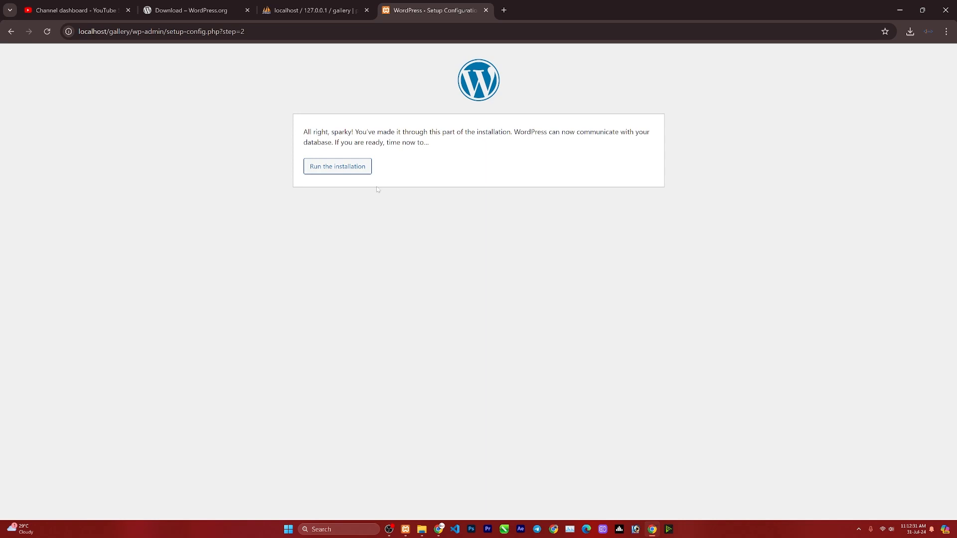
click(348, 169)
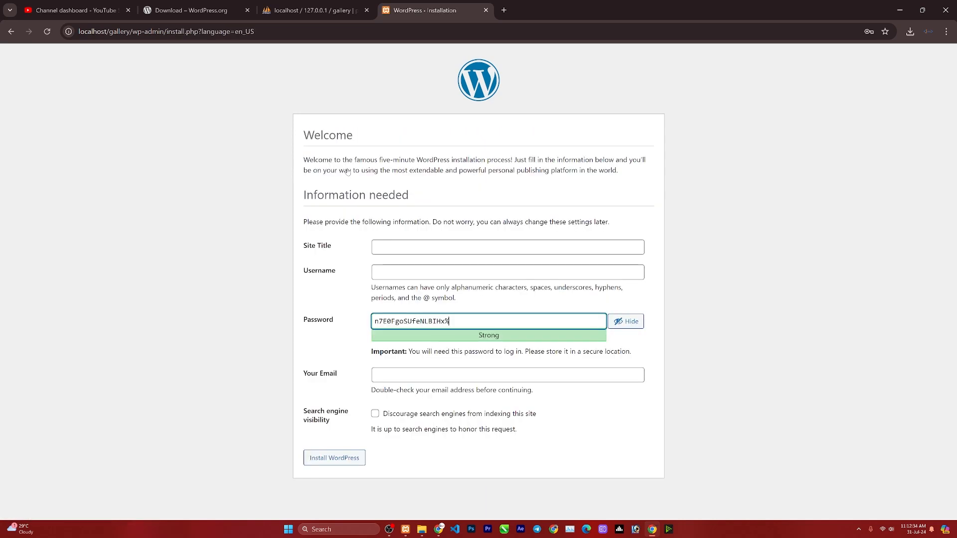
Enter site title gallery and username admin.
click(432, 248)
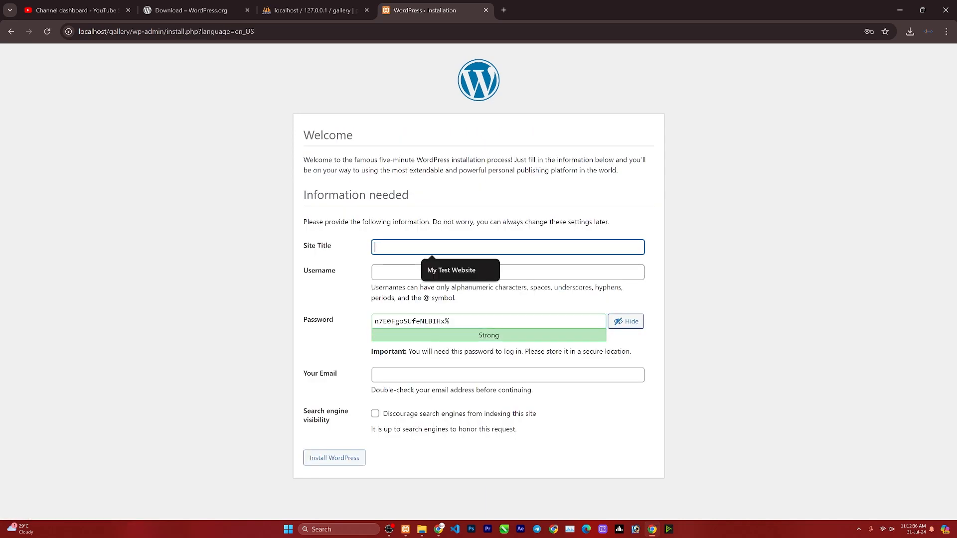
text(gallery)
key(Tab)
text(admin)
key(Tab)
text(admin)
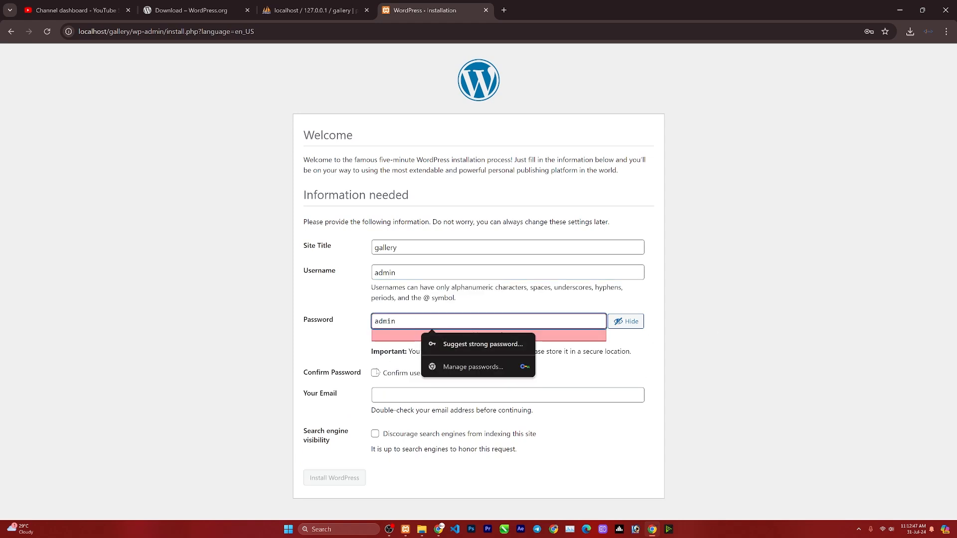
Confirm the weak password, fill in the suggested email and install WordPress.
click(375, 373)
click(518, 395)
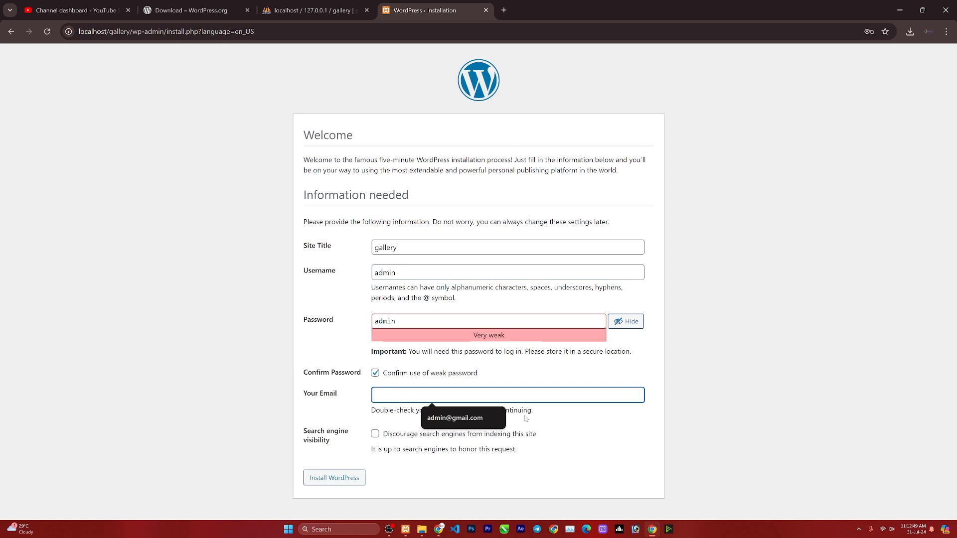
key(Down)
key(Return)
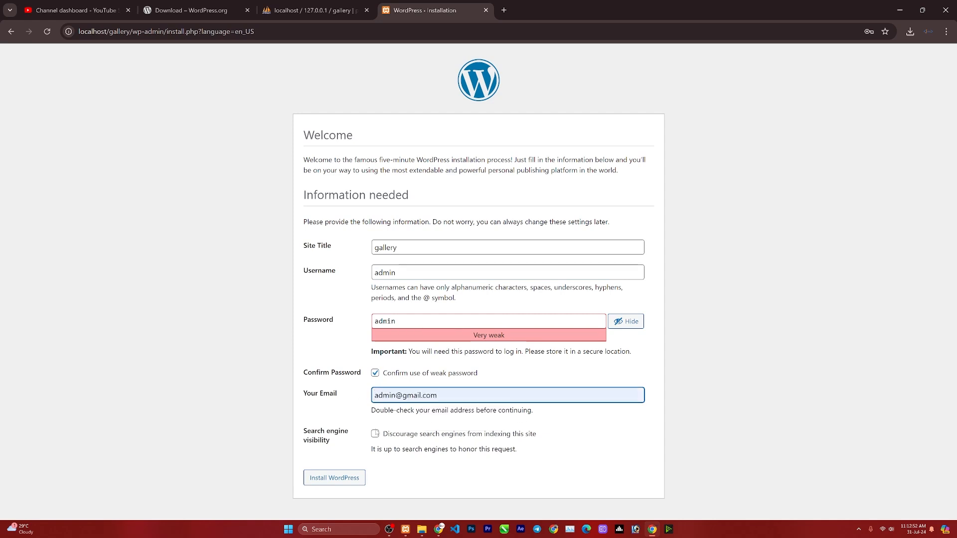
click(336, 478)
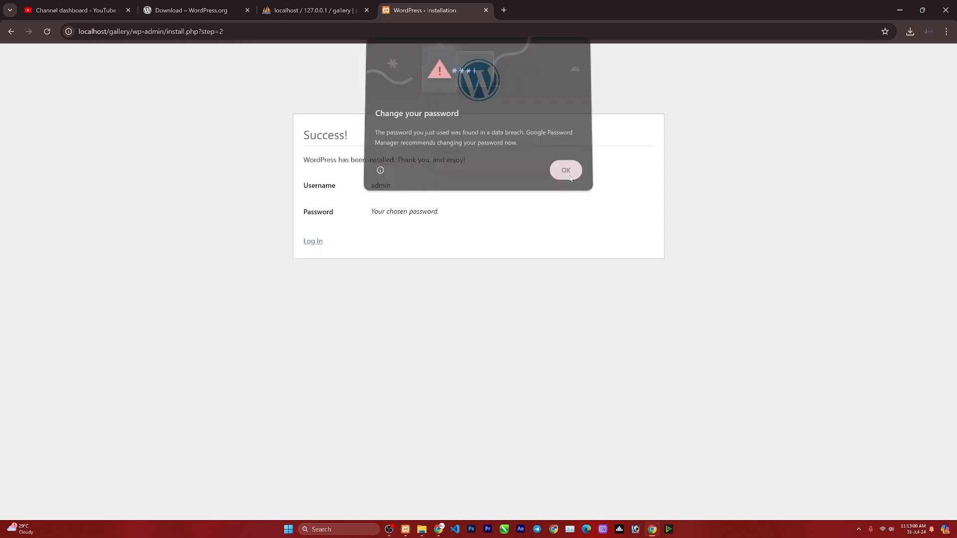
click(313, 243)
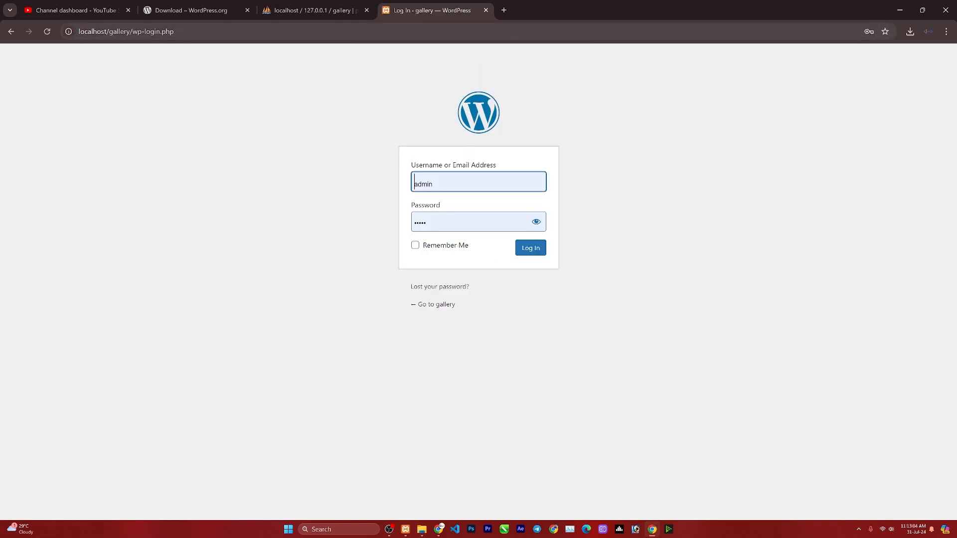
Reload the wp-login.php page through the address bar.
drag(133, 31, 255, 40)
key(BackSpace)
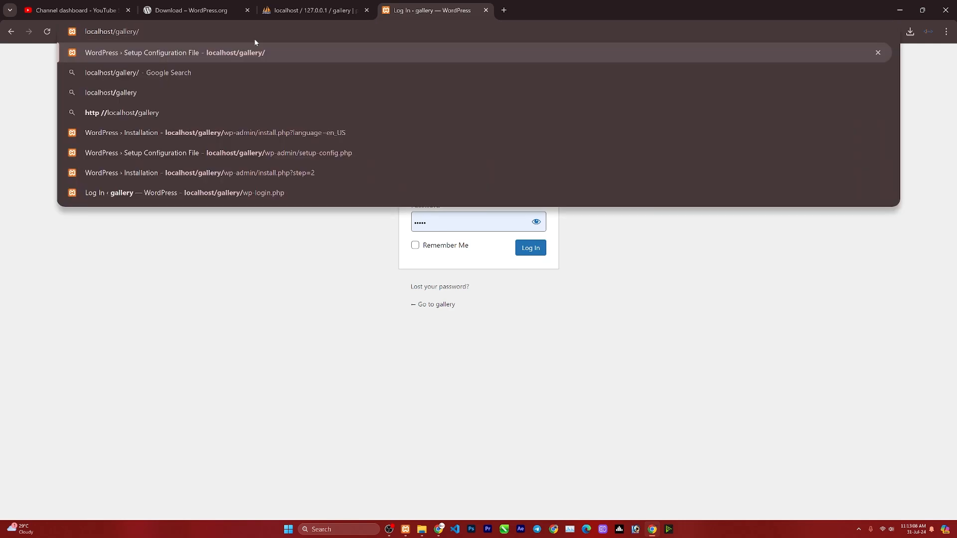
text(wp)
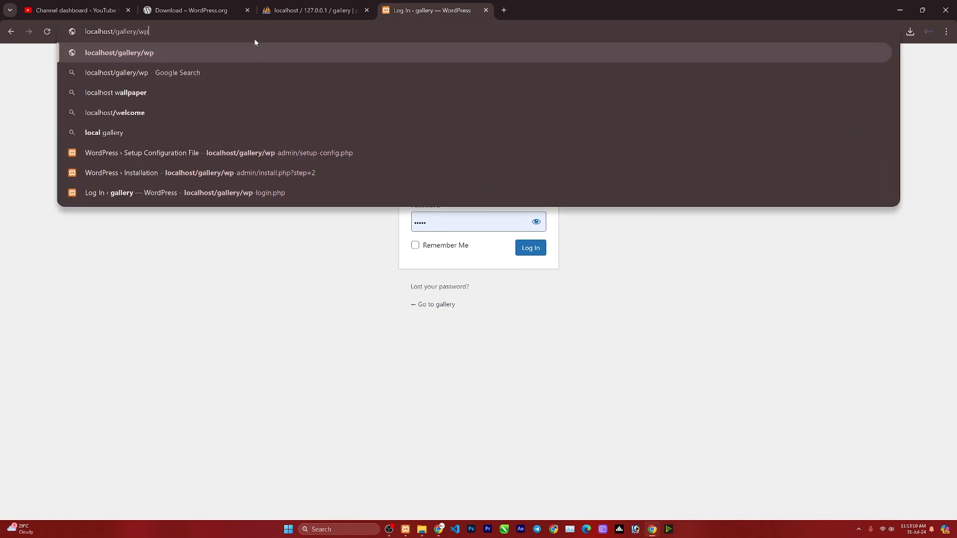
text(-login.php)
key(Return)
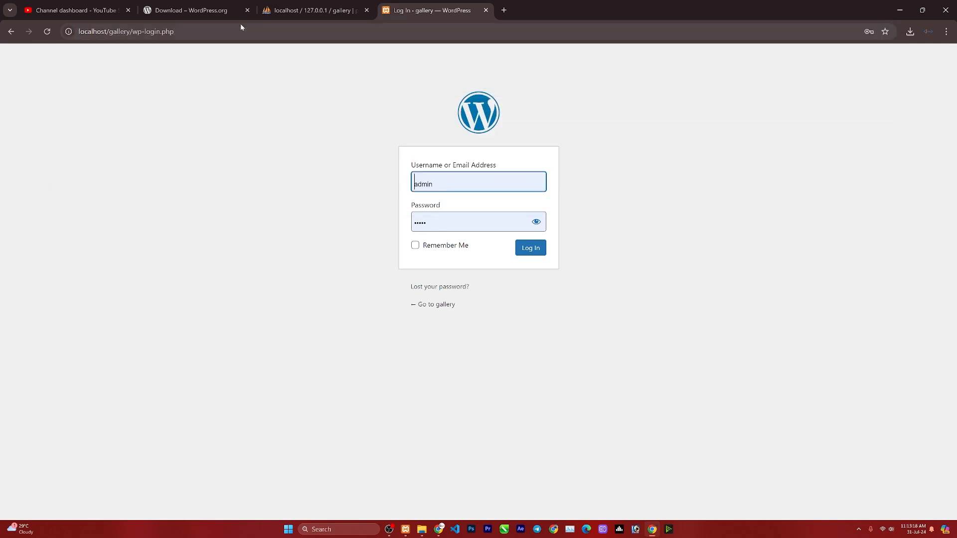
click(241, 31)
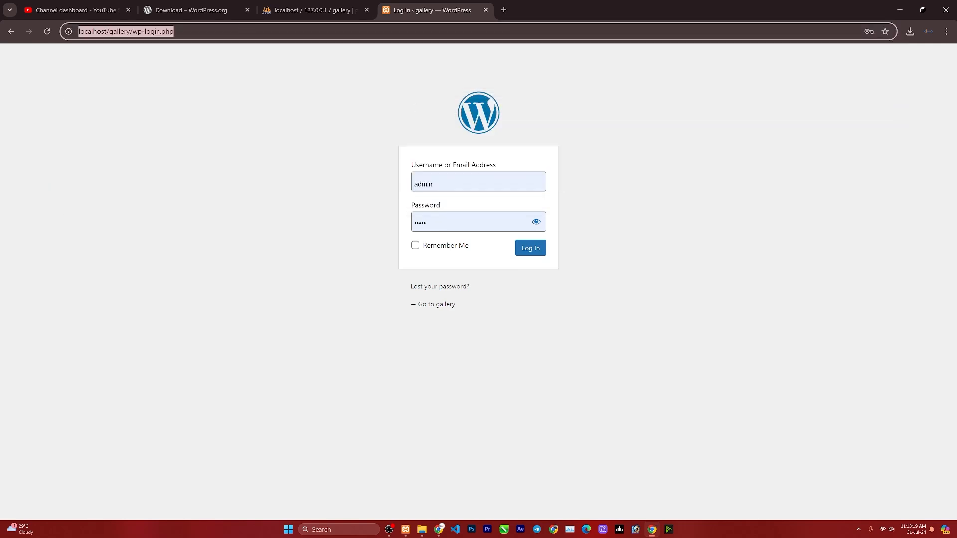
Log in as admin with the filled-in credentials and dismiss the password warning.
click(471, 182)
key(Tab)
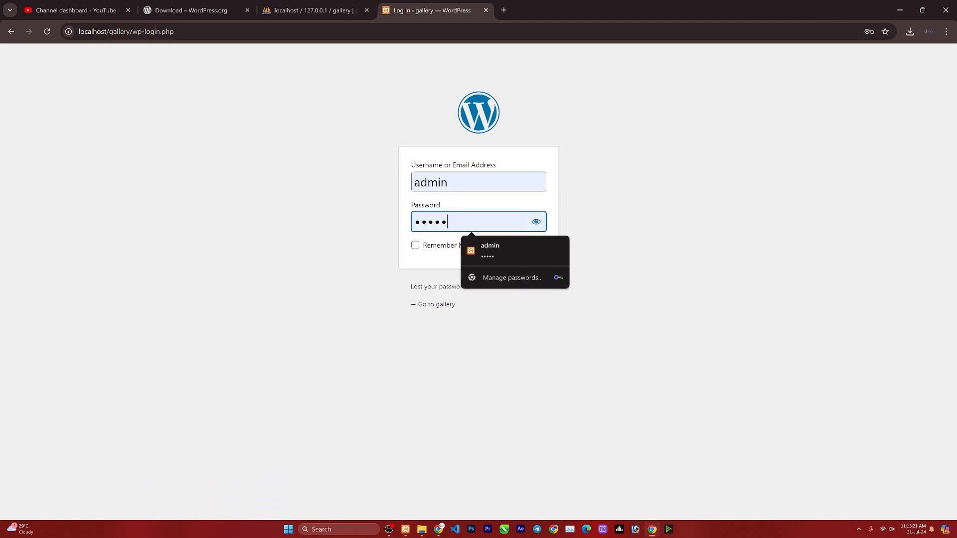
key(Return)
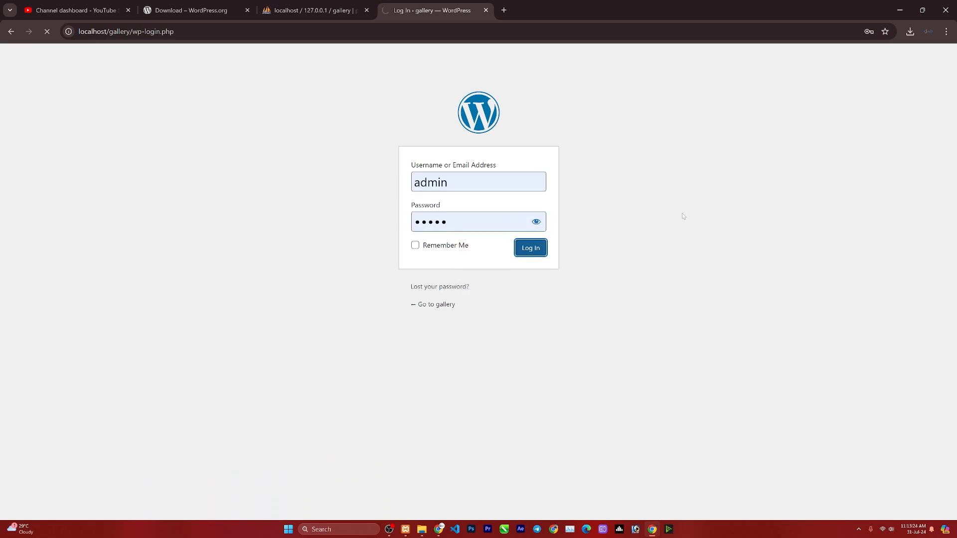
click(564, 173)
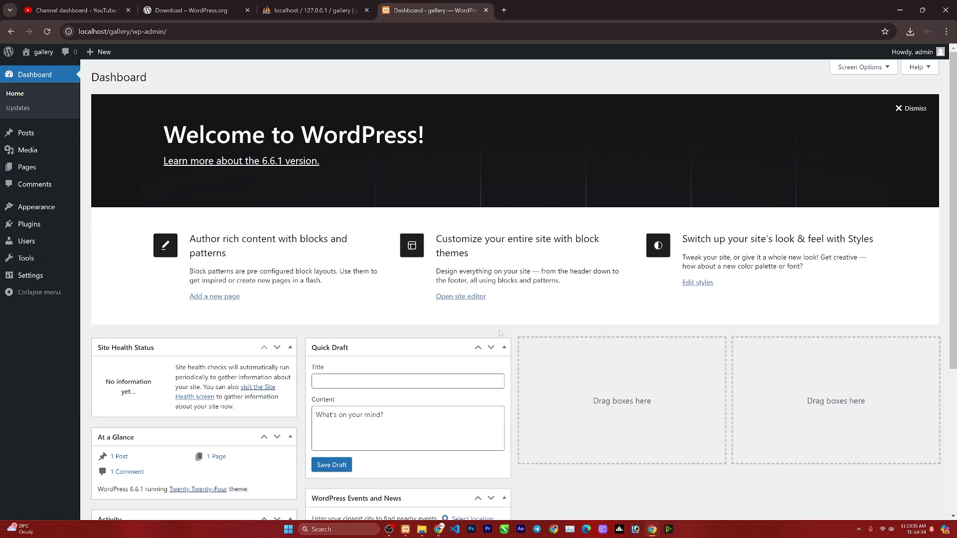
Activate the Twenty Twenty-Two theme, view the gallery front page, and open a blank tab.
click(503, 347)
mouse_move(32, 283)
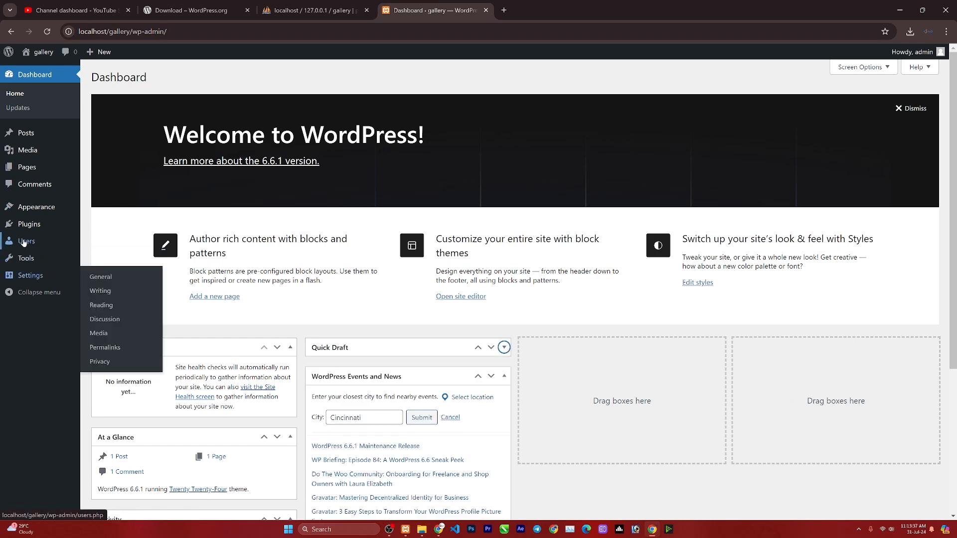
click(30, 207)
click(643, 269)
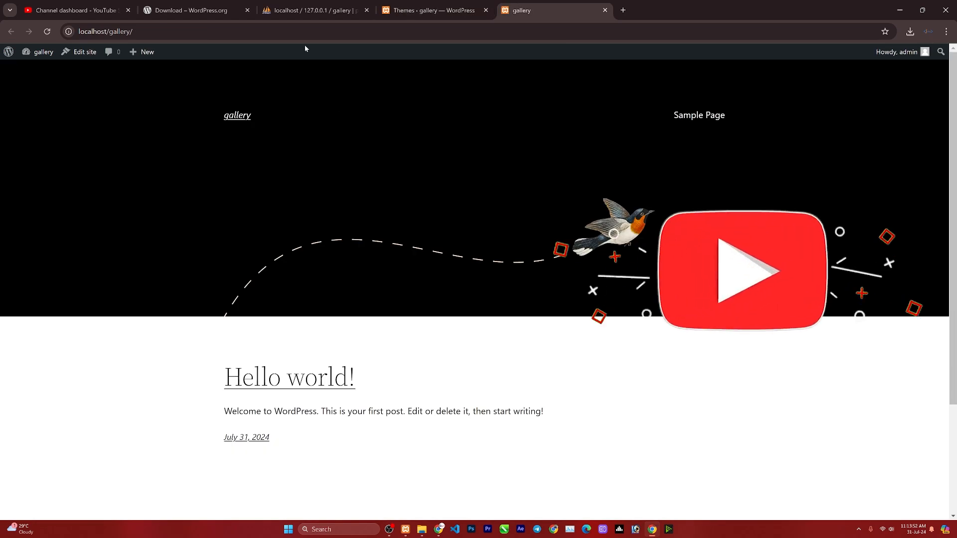
click(433, 10)
click(627, 10)
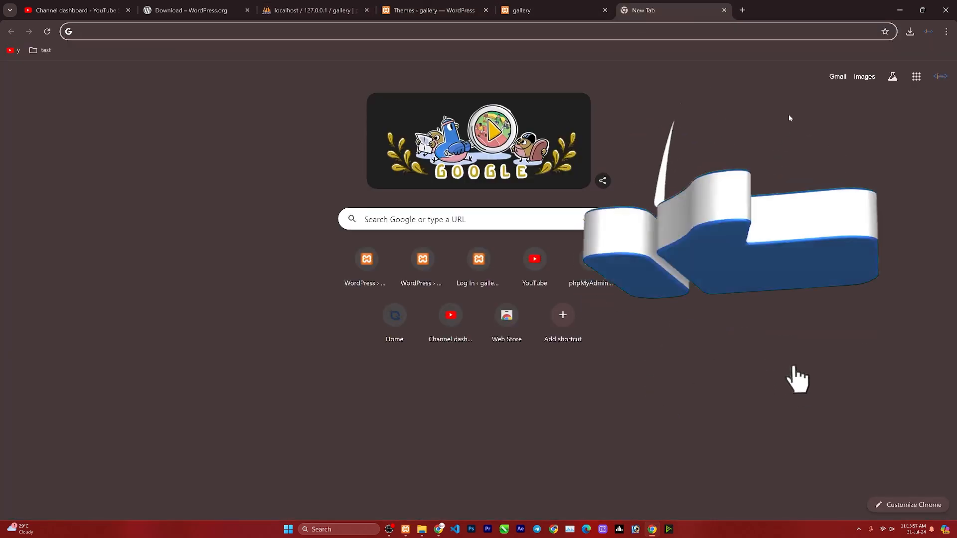
Load My Test Website at localhost/test in the new tab.
text(lo)
key(BackSpace)
key(BackSpace)
key(BackSpace)
key(BackSpace)
key(BackSpace)
key(BackSpace)
key(BackSpace)
key(BackSpace)
key(BackSpace)
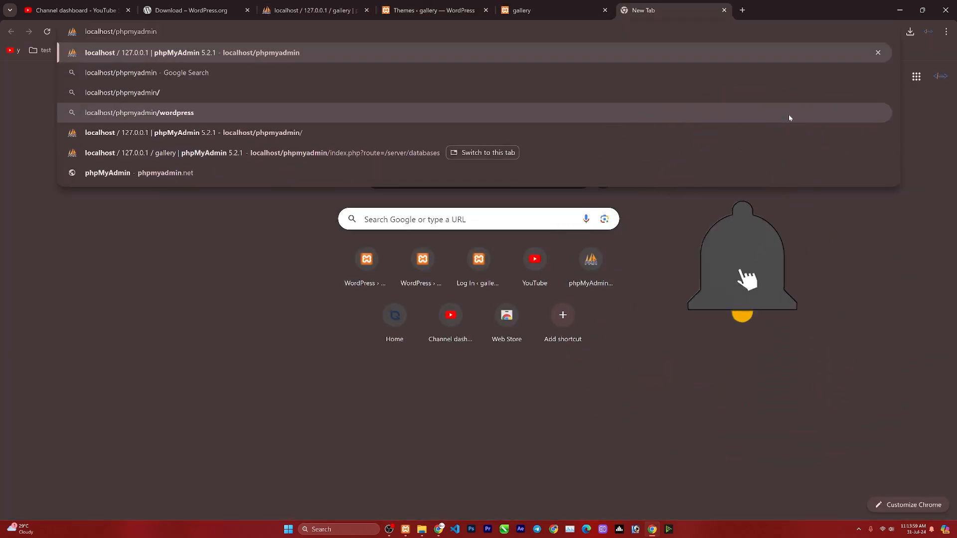
key(BackSpace)
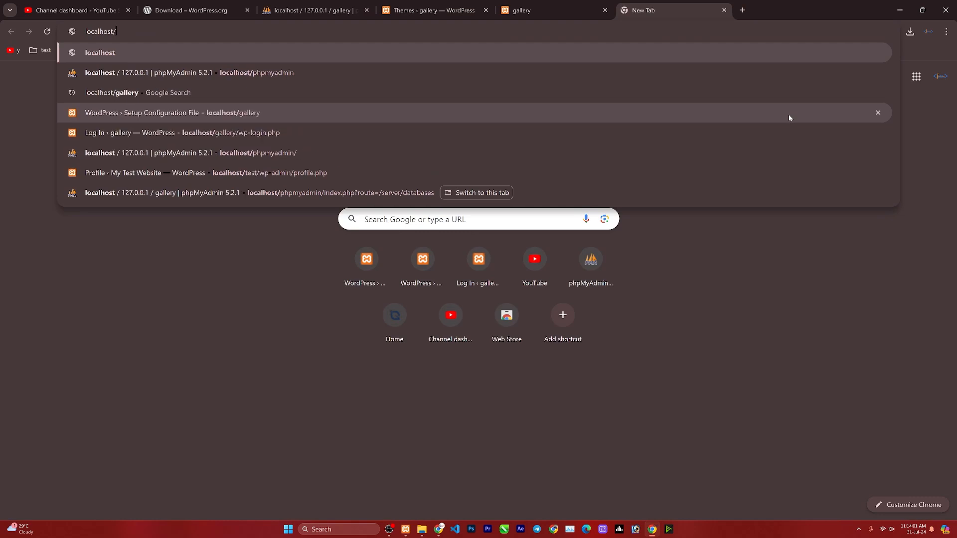
text(test)
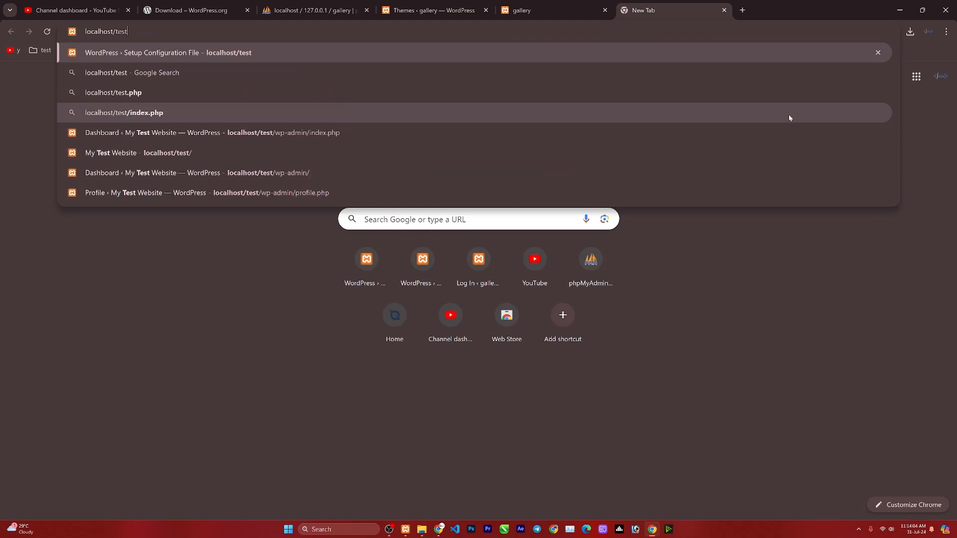
key(Return)
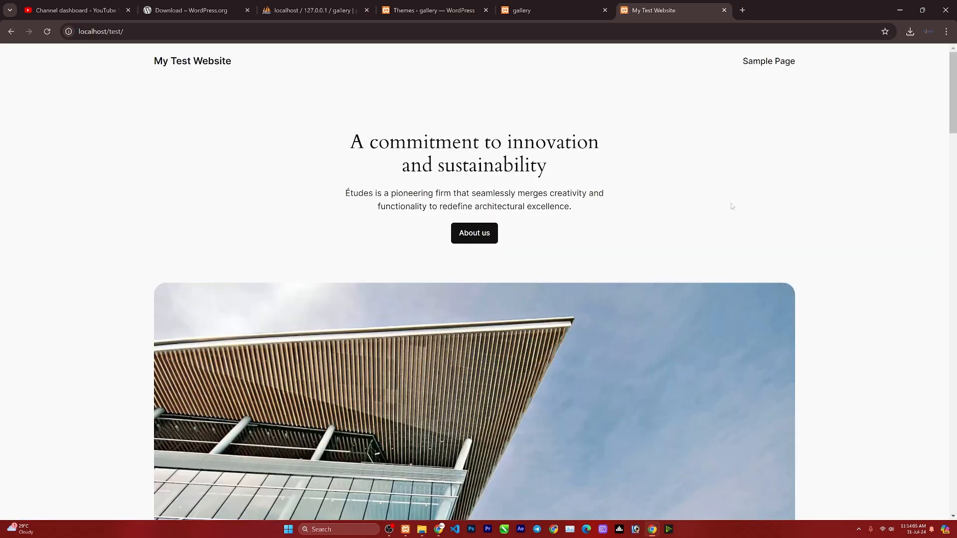
Try localhost/course in another tab, which returns Not Found.
key(ctrl+shift+Tab)
click(647, 13)
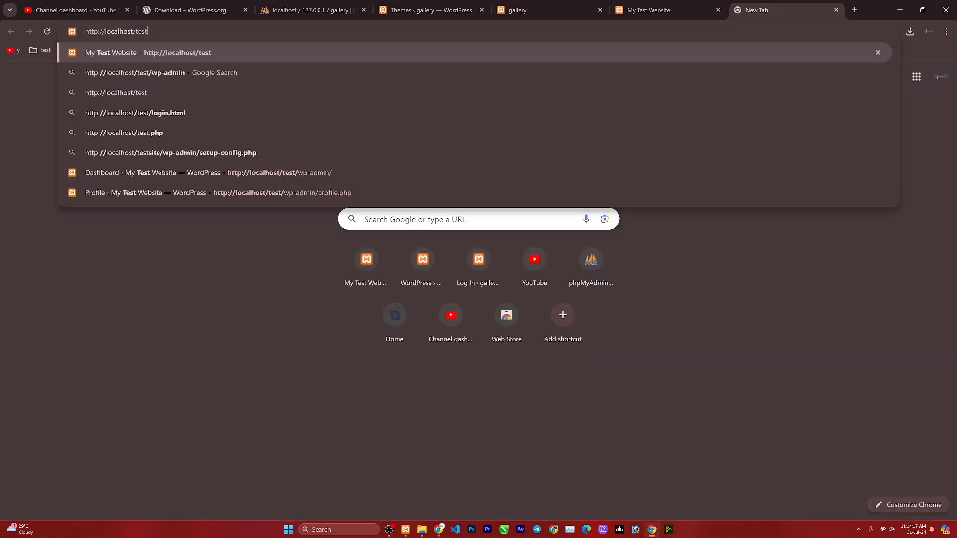
key(BackSpace)
key(BackSpace)
key(BackSpace)
key(BackSpace)
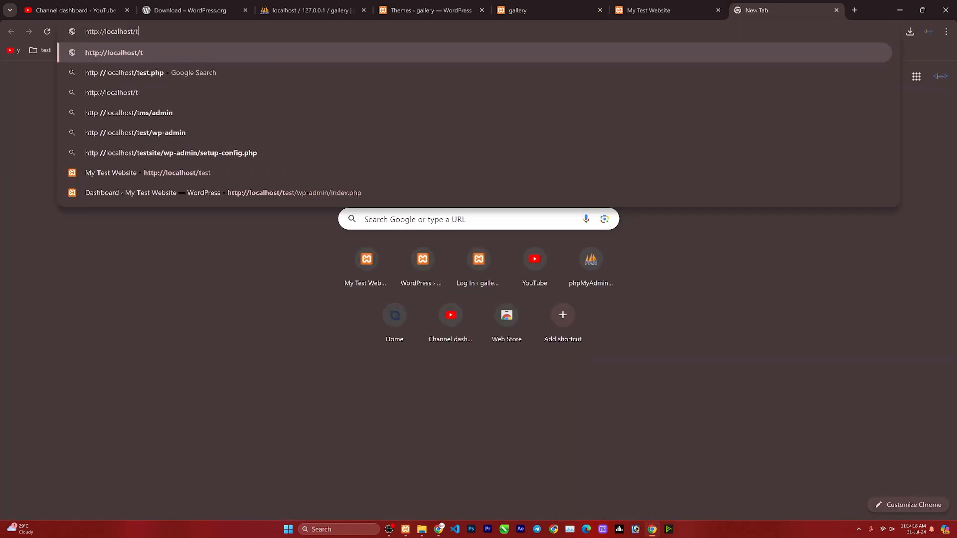
text(ca)
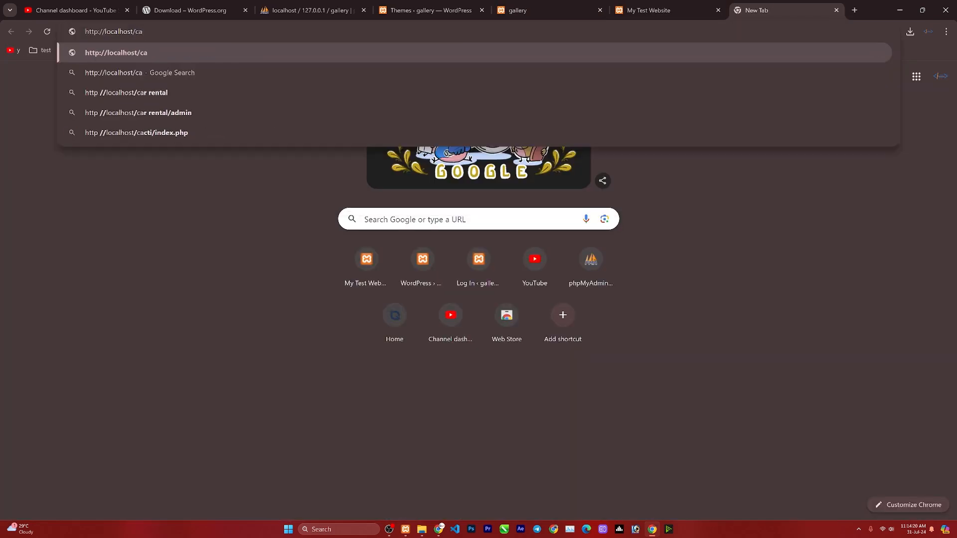
key(Return)
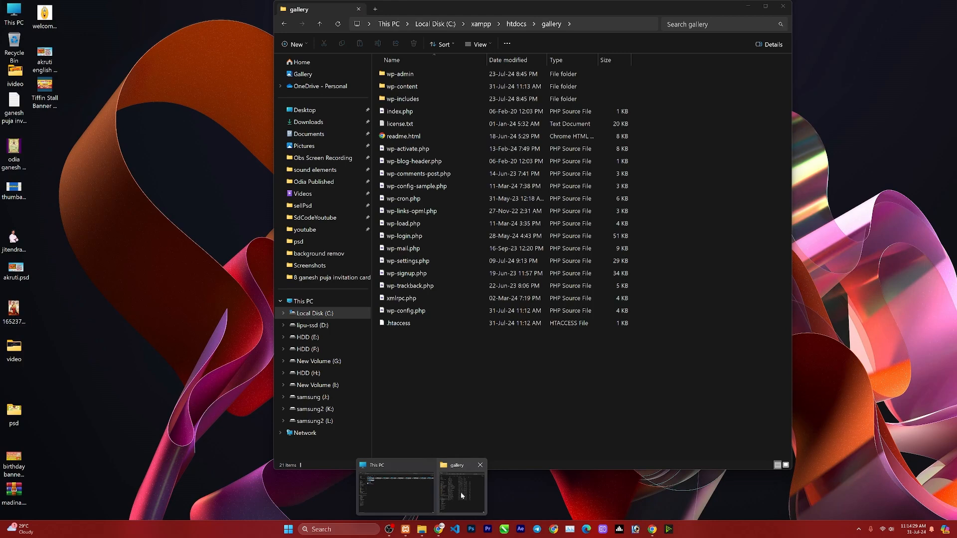
Go up to the htdocs folder, then load the Gp Courses site at localhost/courses.
click(461, 495)
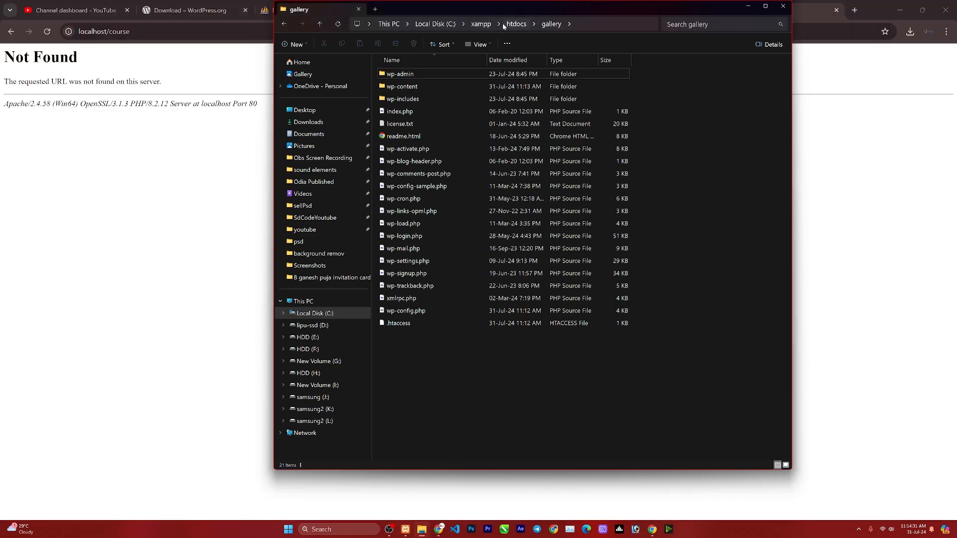
click(504, 26)
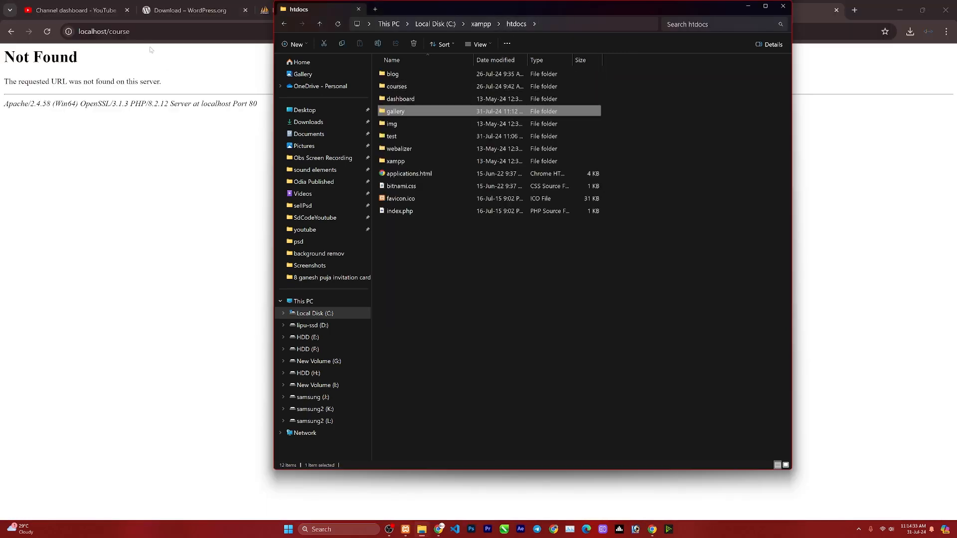
click(150, 31)
click(130, 31)
text(s)
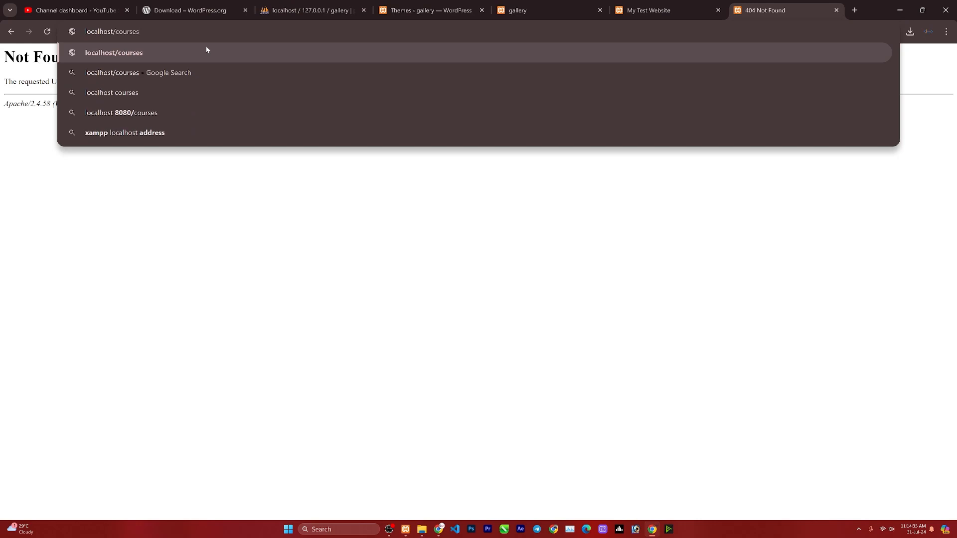
key(Return)
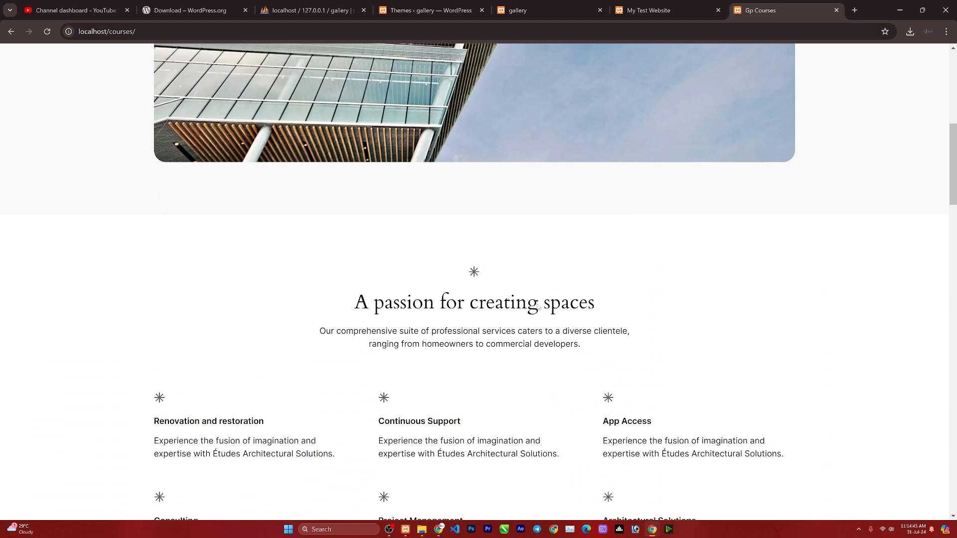
Glance at the My Test Website tab, return to Gp Courses, and bring htdocs forward.
click(648, 10)
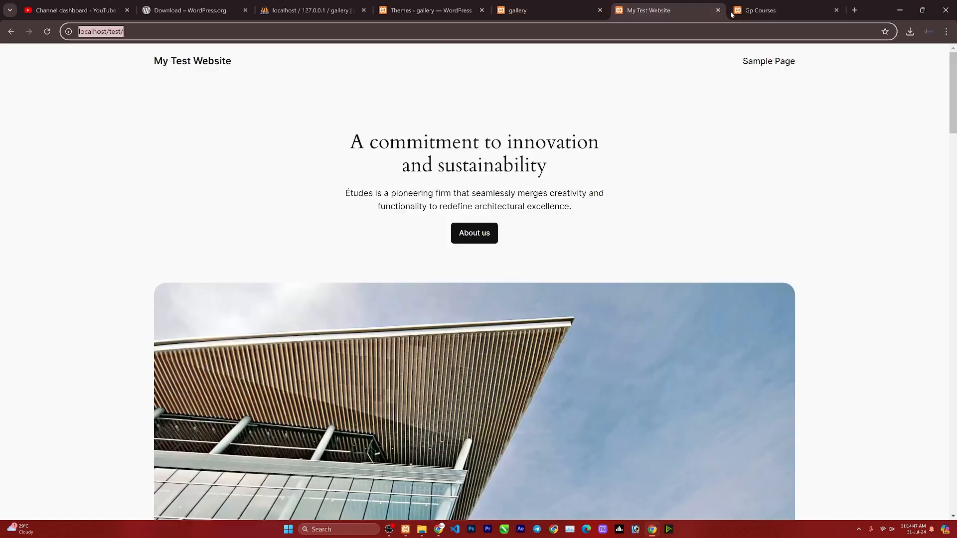
click(758, 10)
mouse_move(422, 530)
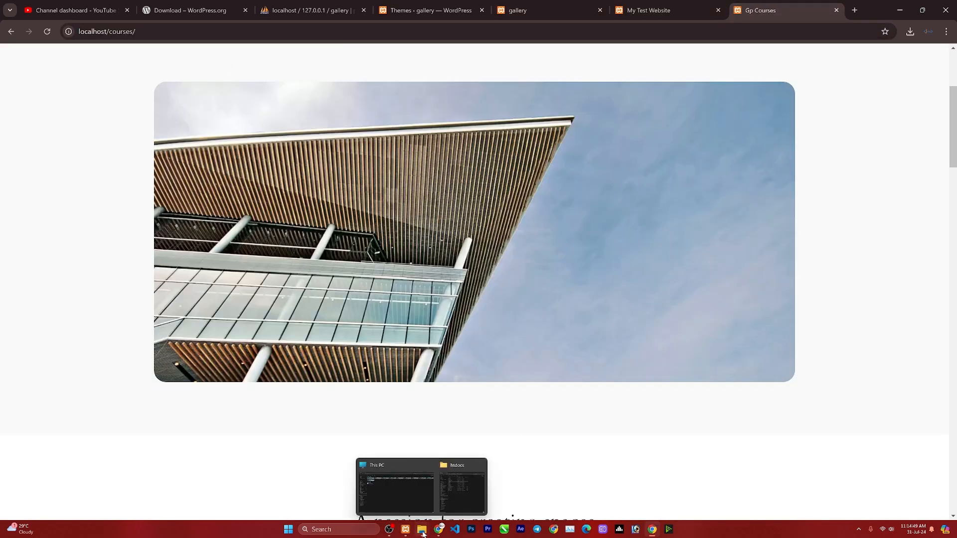
click(394, 486)
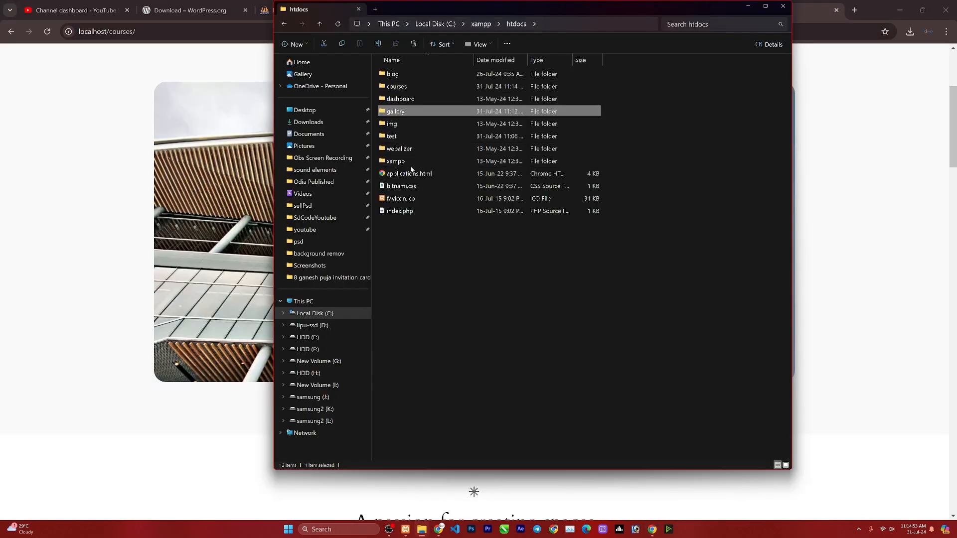